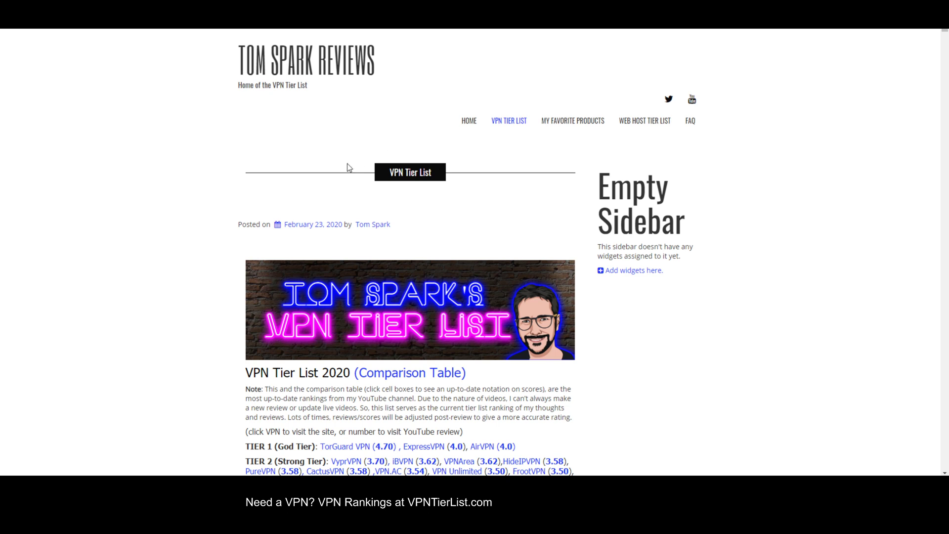
Browse the VPN Tier List, visit the My Favorite Products page, then return to Home.
scroll(347, 163, down, 4)
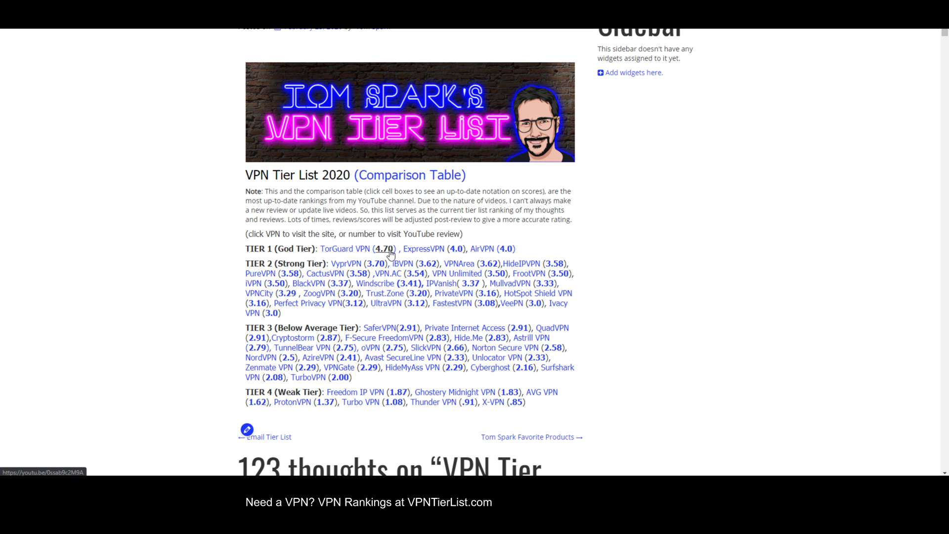
scroll(521, 239, up, 4)
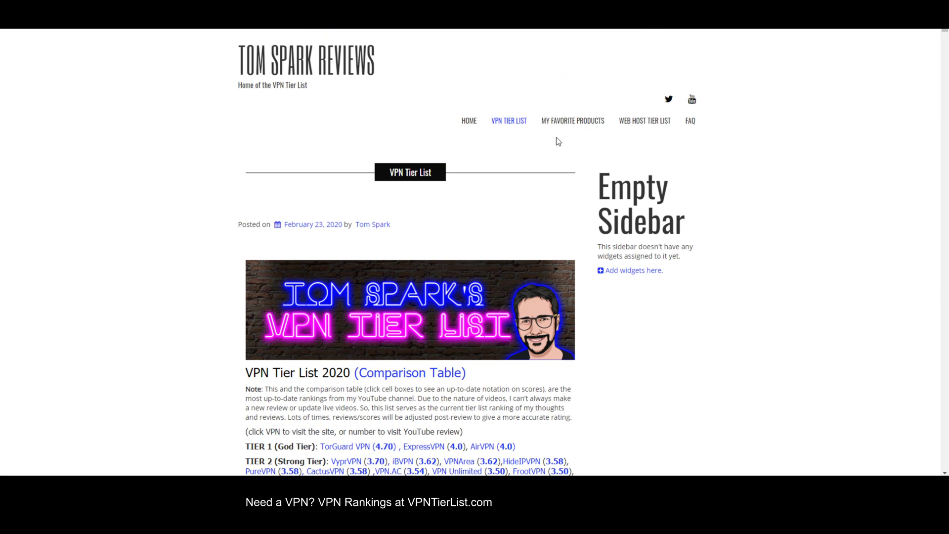
click(569, 125)
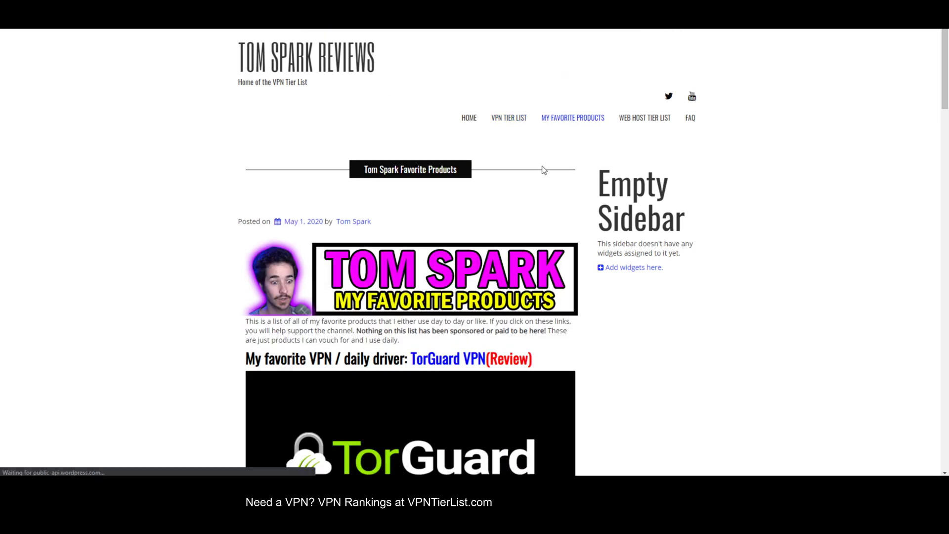
scroll(514, 123, down, 1)
click(470, 72)
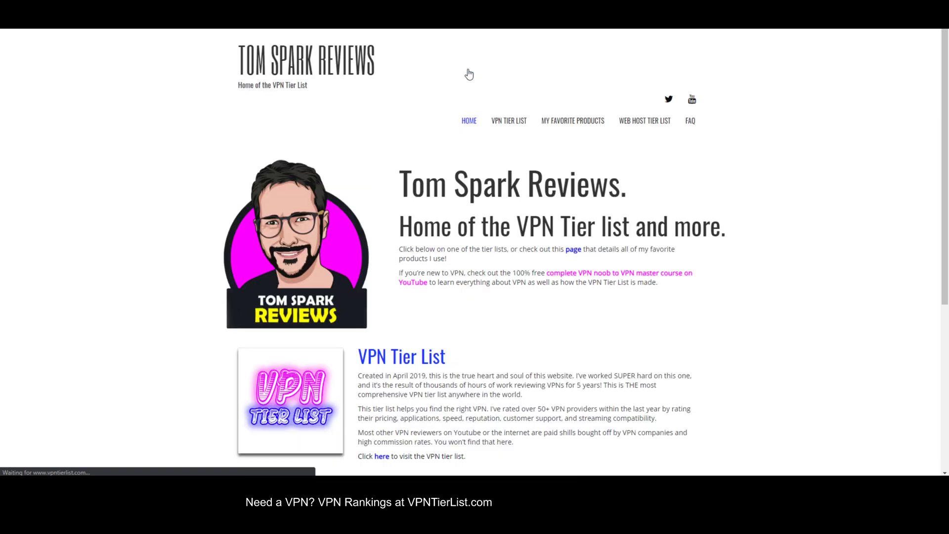
scroll(632, 181, down, 2)
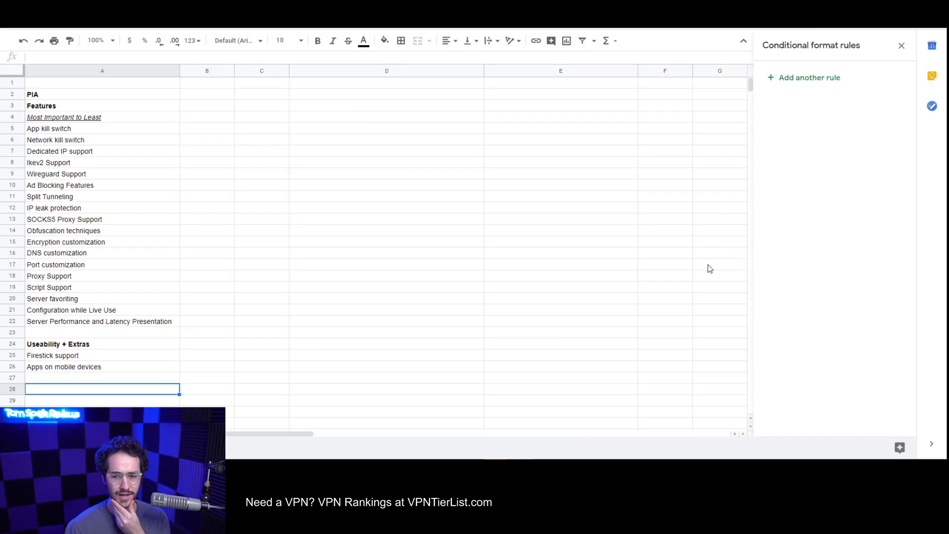
Move the PIA Settings window over the sheet, then up and to the right.
drag(693, 99, 512, 96)
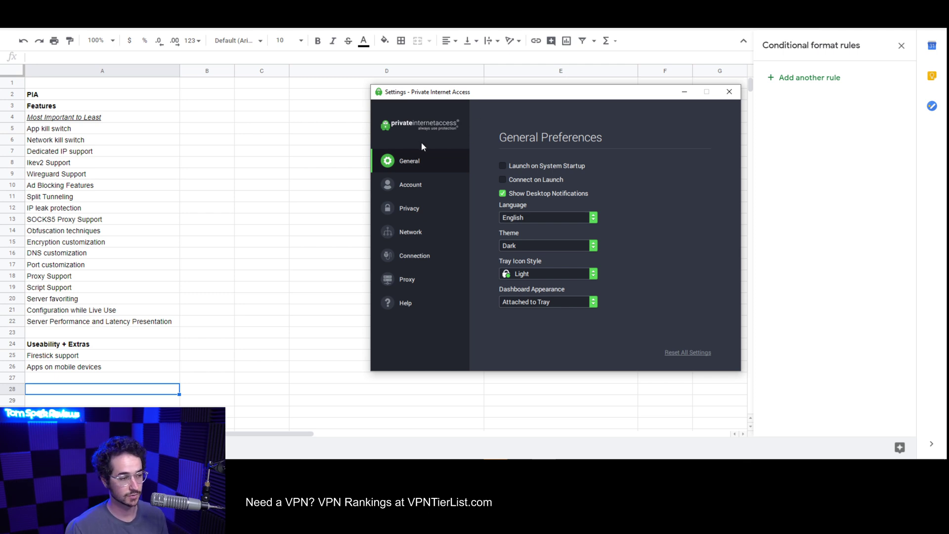
drag(523, 93, 625, 63)
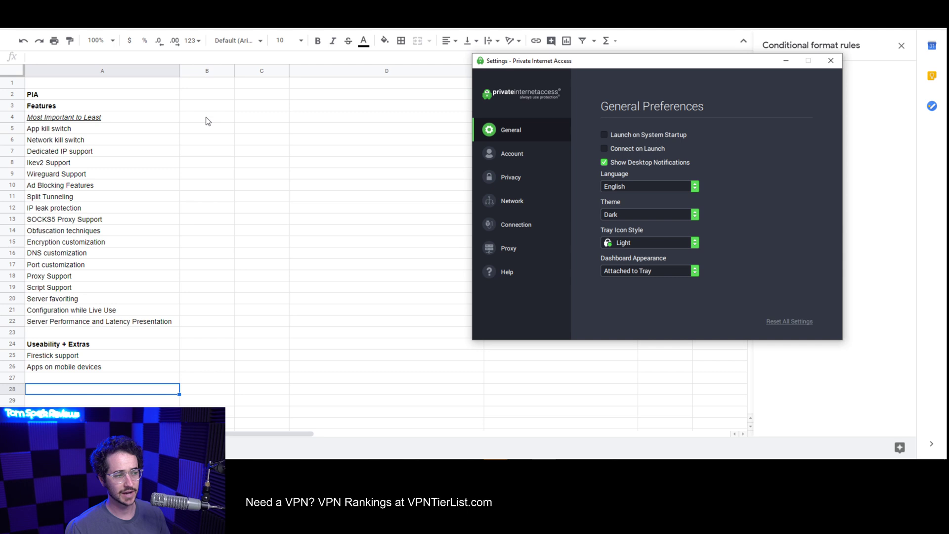
Select B5, then review PIA's Privacy, Network, Connection, Proxy and Account settings pages.
click(203, 130)
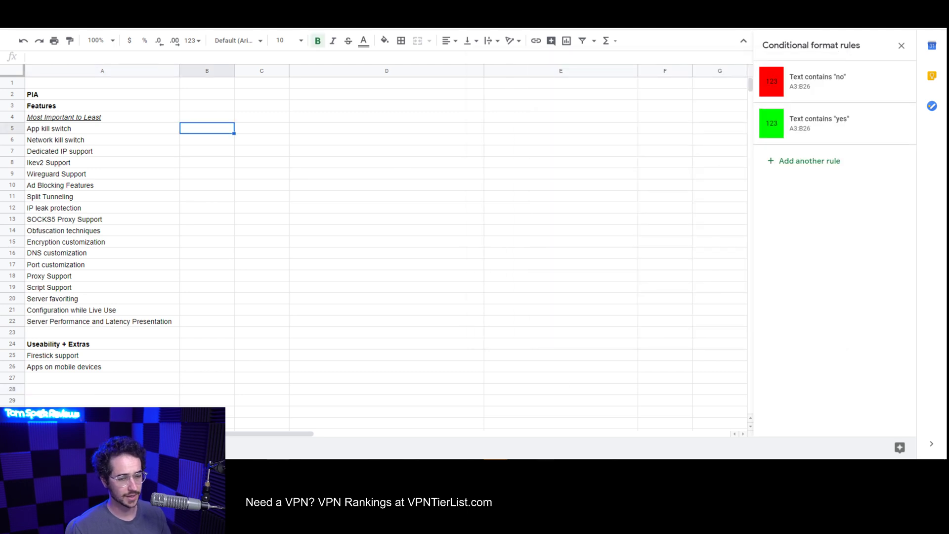
click(563, 457)
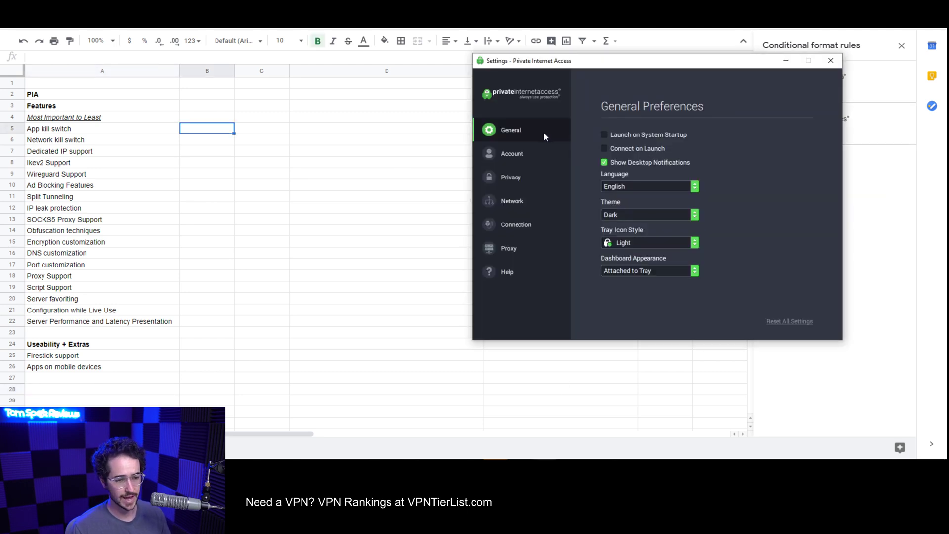
click(521, 180)
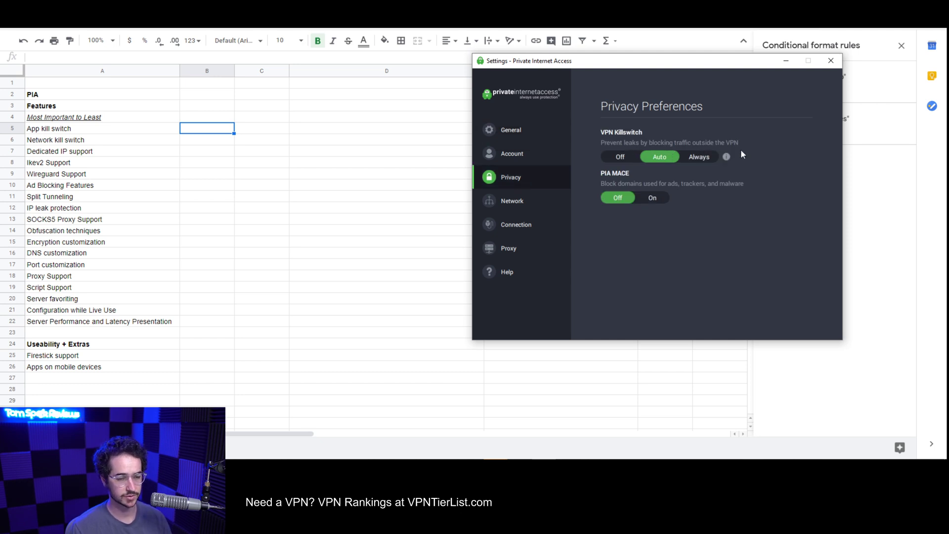
mouse_move(726, 157)
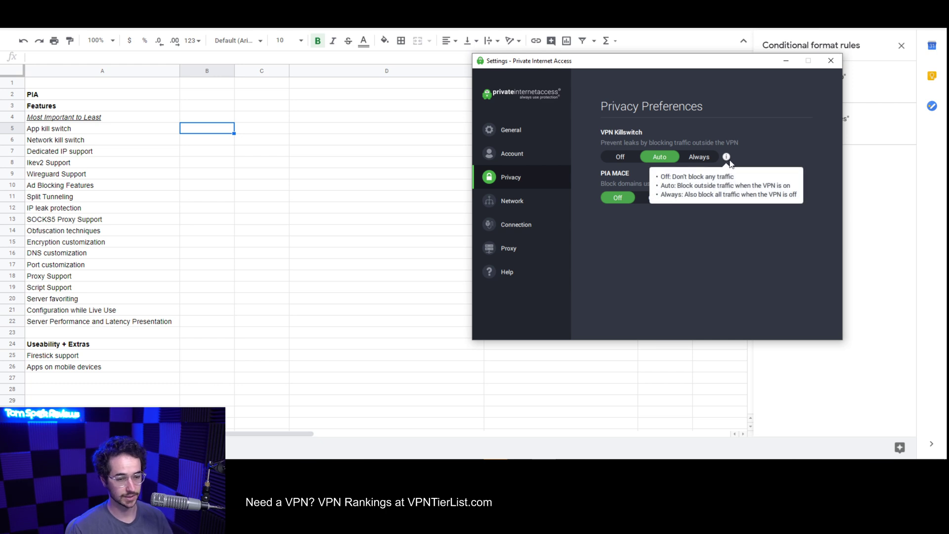
click(510, 201)
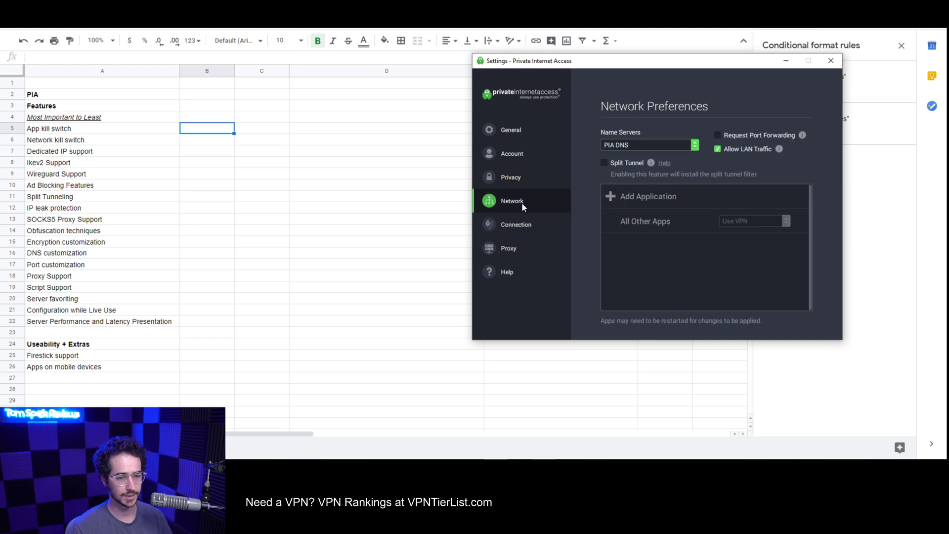
click(528, 224)
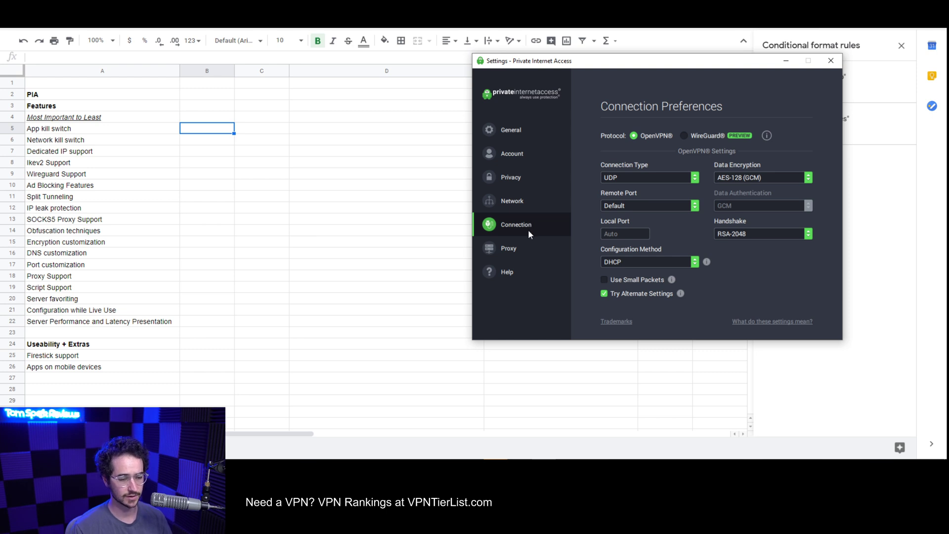
click(502, 248)
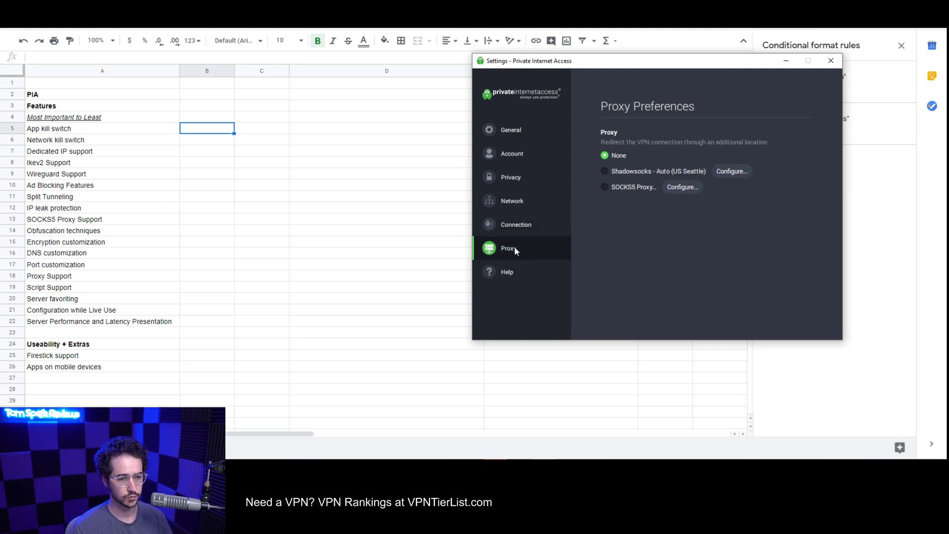
click(510, 223)
click(514, 203)
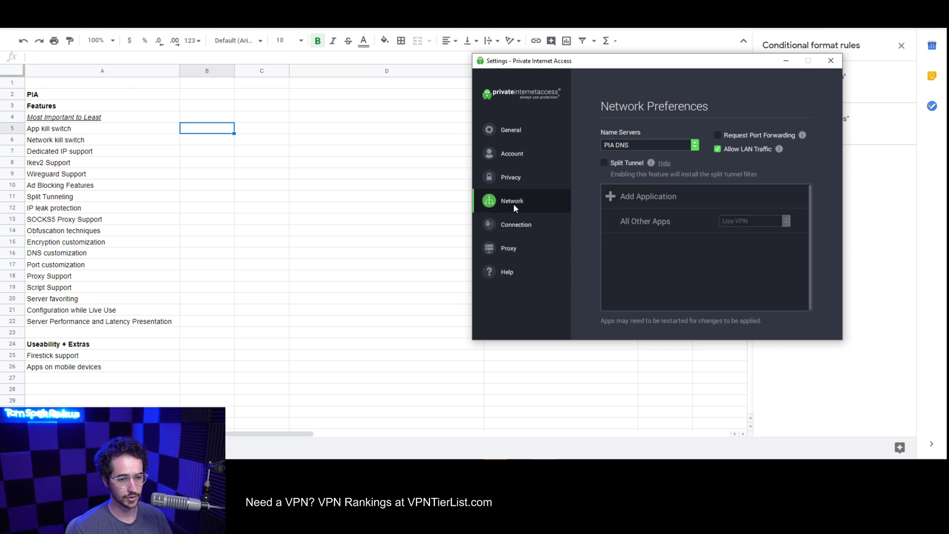
click(502, 179)
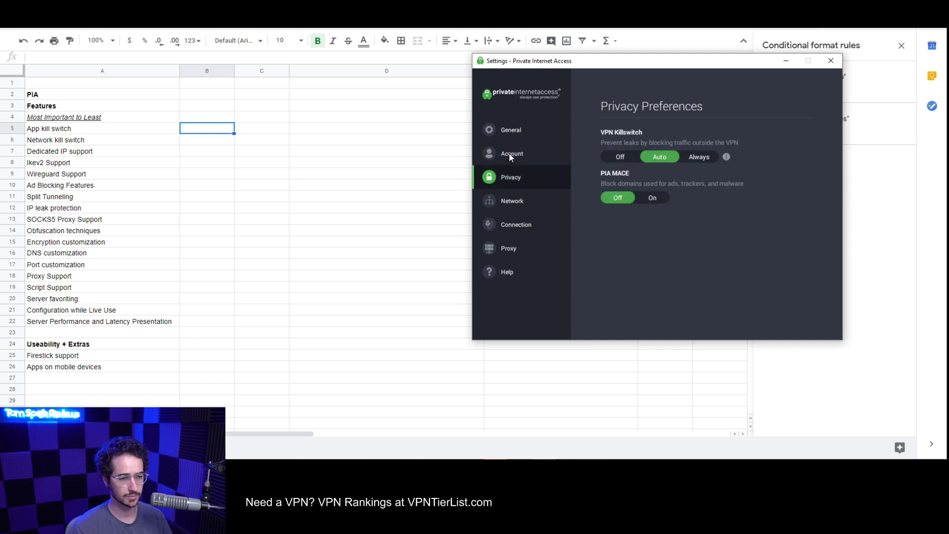
click(511, 154)
Enter No in B5 for App kill switch and Yes in B6 for Network kill switch.
key(alt+Tab)
text(No)
key(Return)
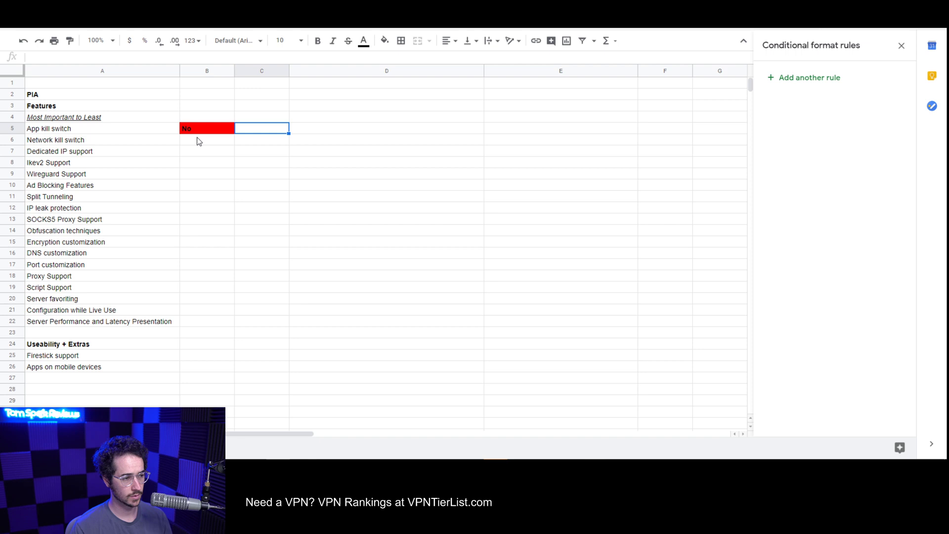
double_click(222, 142)
text(Yes)
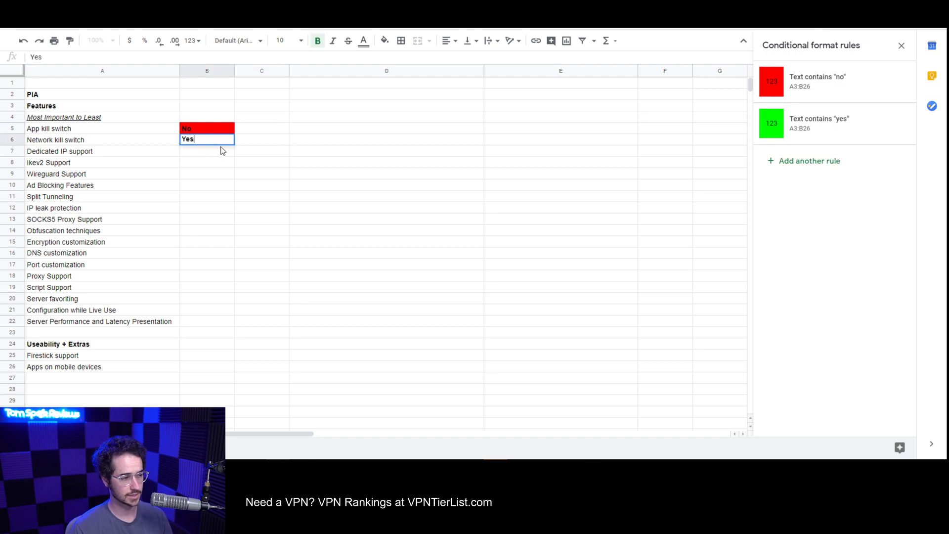
key(Return)
double_click(214, 151)
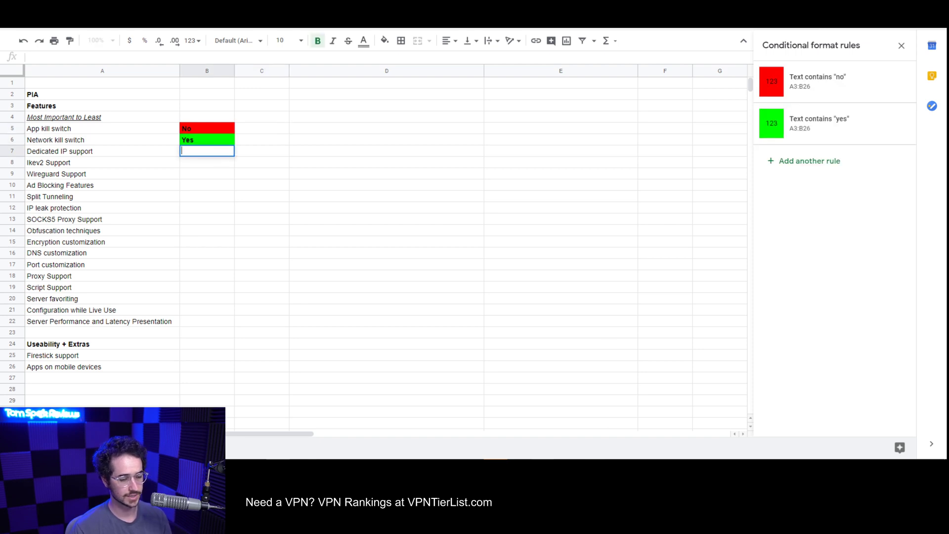
Review PIA's General, Privacy, Network, Connection and Proxy settings pages.
key(alt+Tab)
click(528, 129)
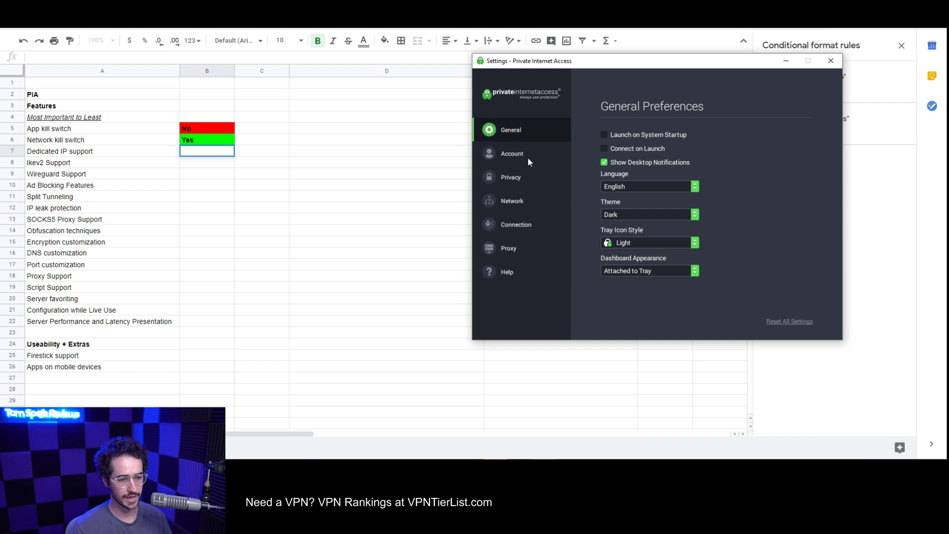
click(530, 175)
click(511, 202)
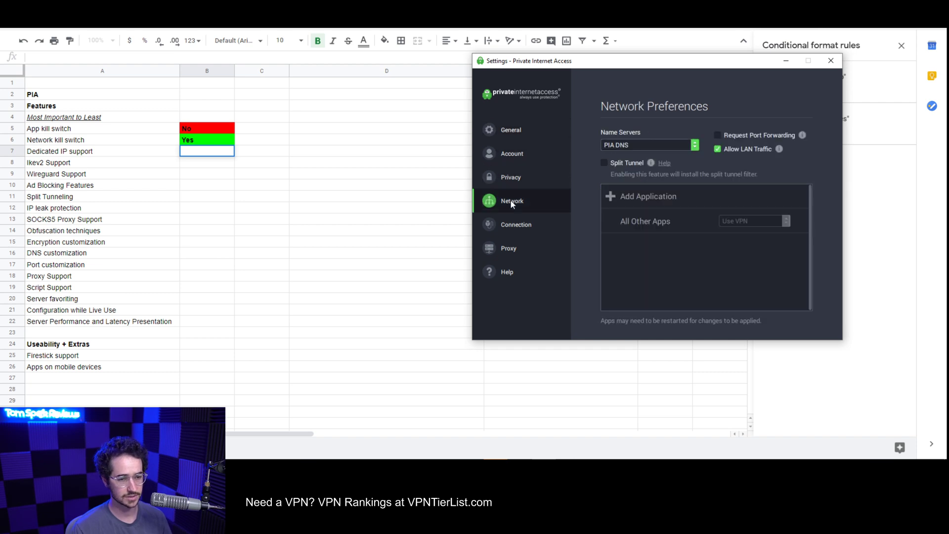
click(513, 227)
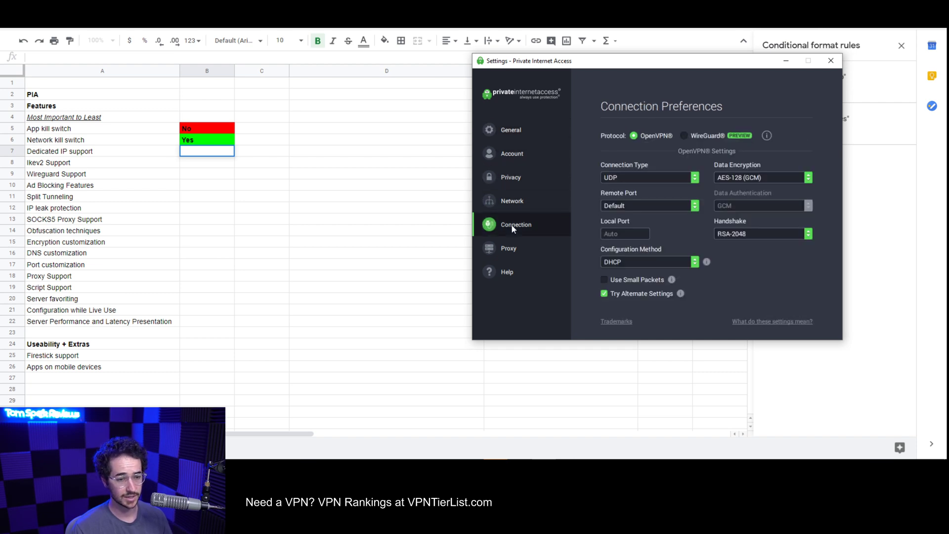
click(506, 248)
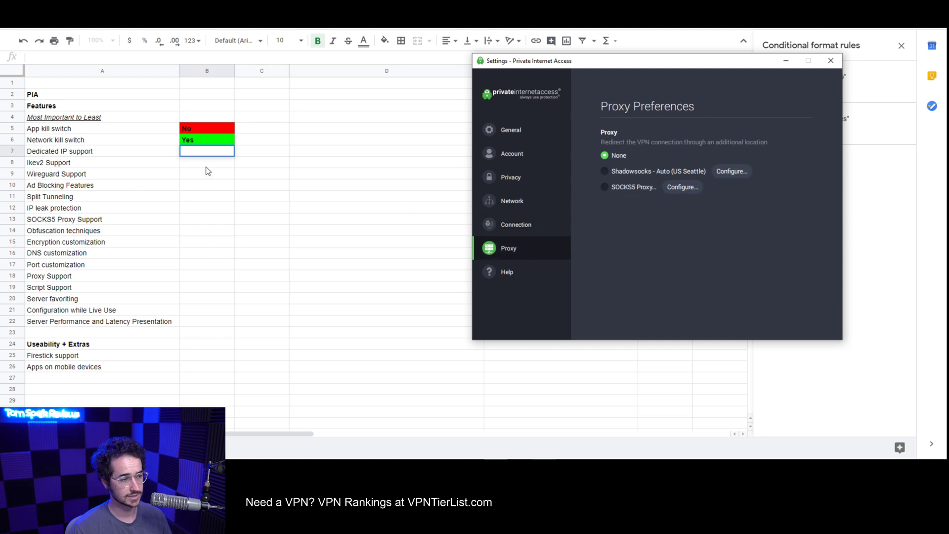
Enter No in B7 for Dedicated IP support.
click(208, 151)
text(No)
key(Tab)
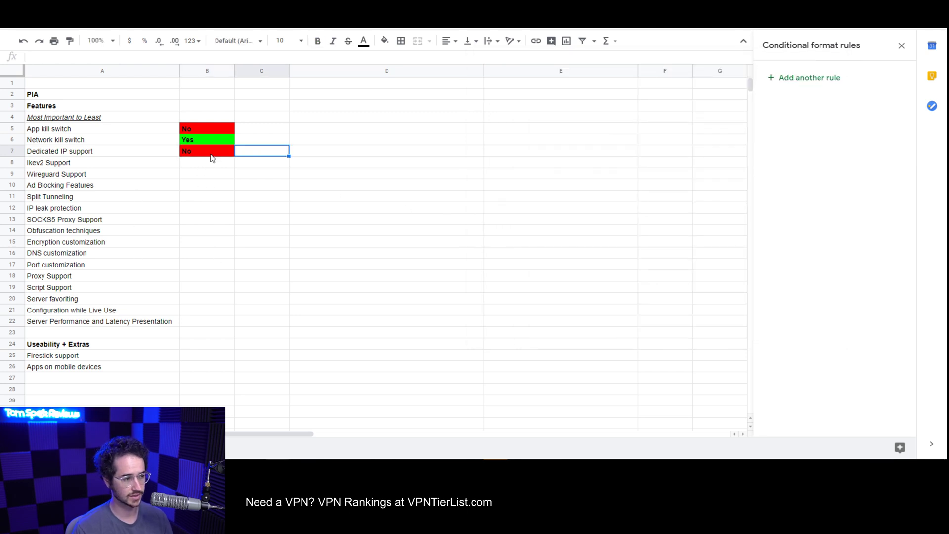
Inspect PIA's Data Encryption and Connection Type choices without changing them, keeping UDP.
key(alt+Tab)
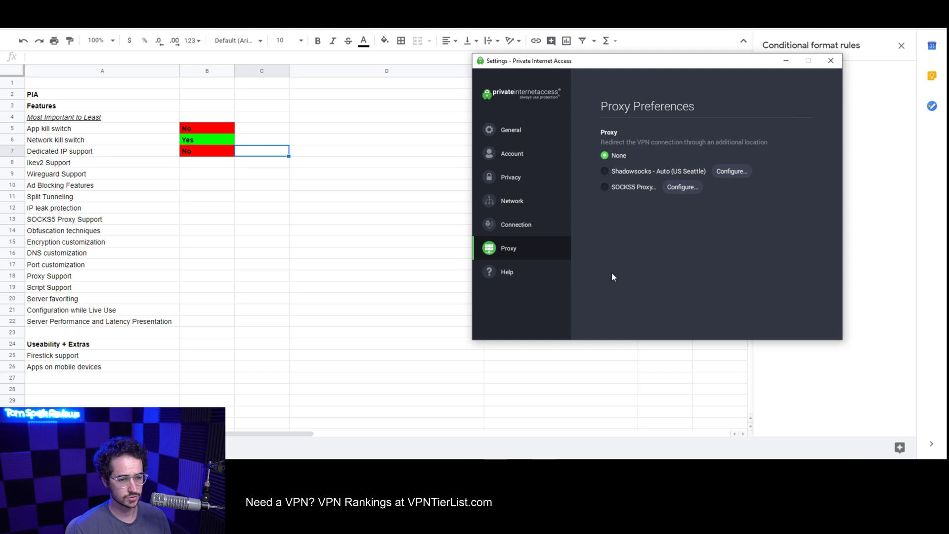
click(526, 224)
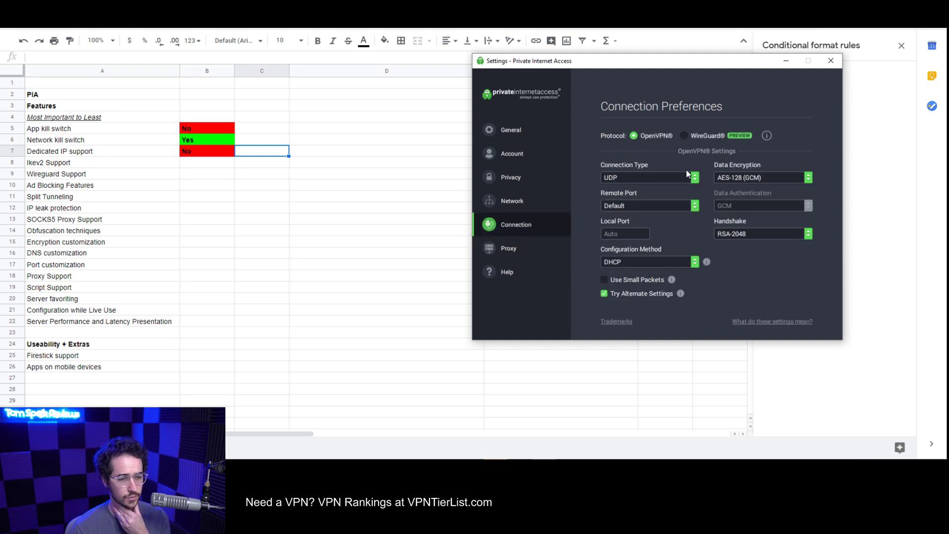
click(808, 177)
key(Escape)
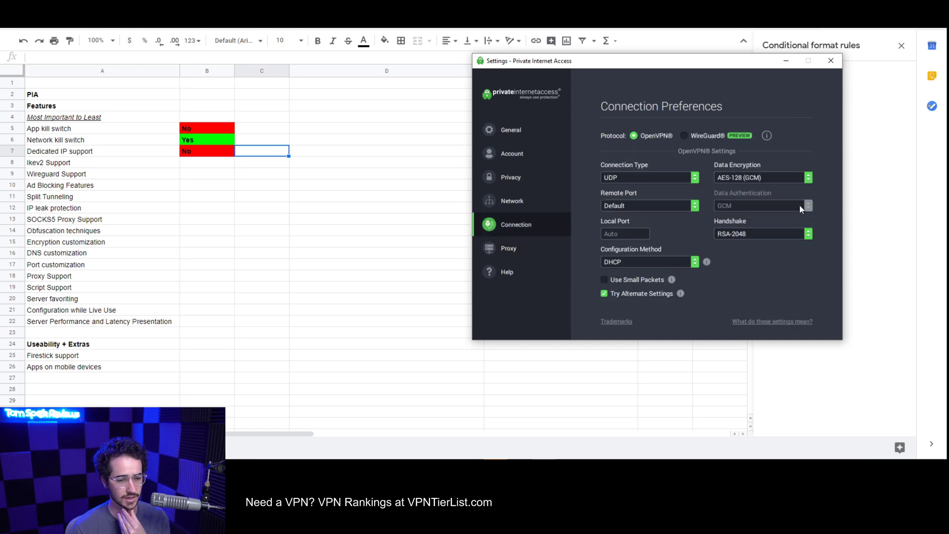
click(688, 176)
click(690, 176)
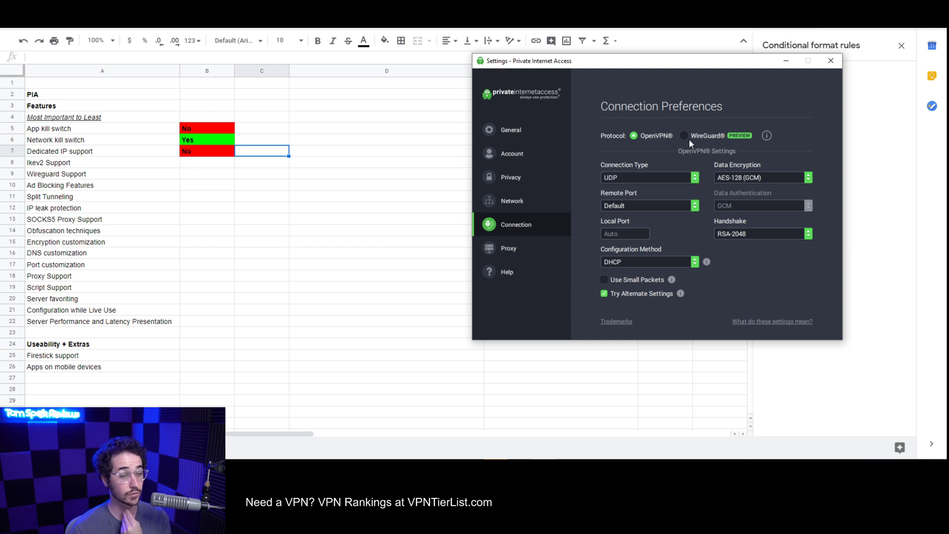
Enter No in B8 for Ikev2 support and Yes in B9 for Wireguard.
click(184, 164)
text(No)
click(256, 162)
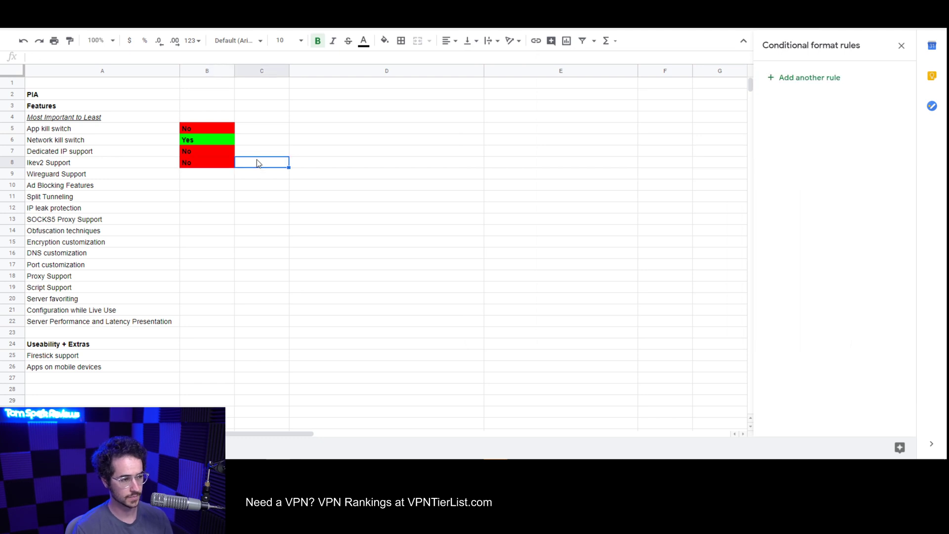
click(215, 176)
text(Ye)
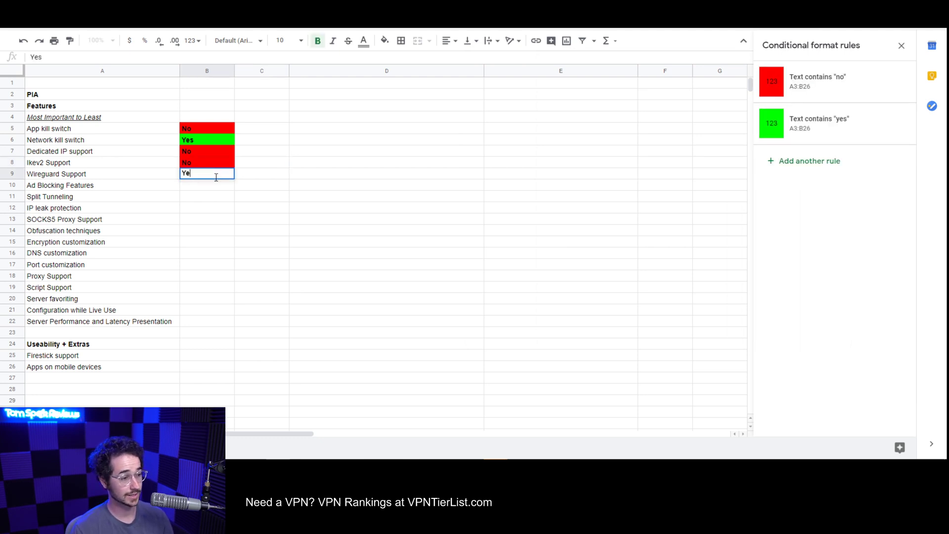
text(s)
key(Return)
Check PIA's Network and Privacy preference pages.
key(alt+Tab)
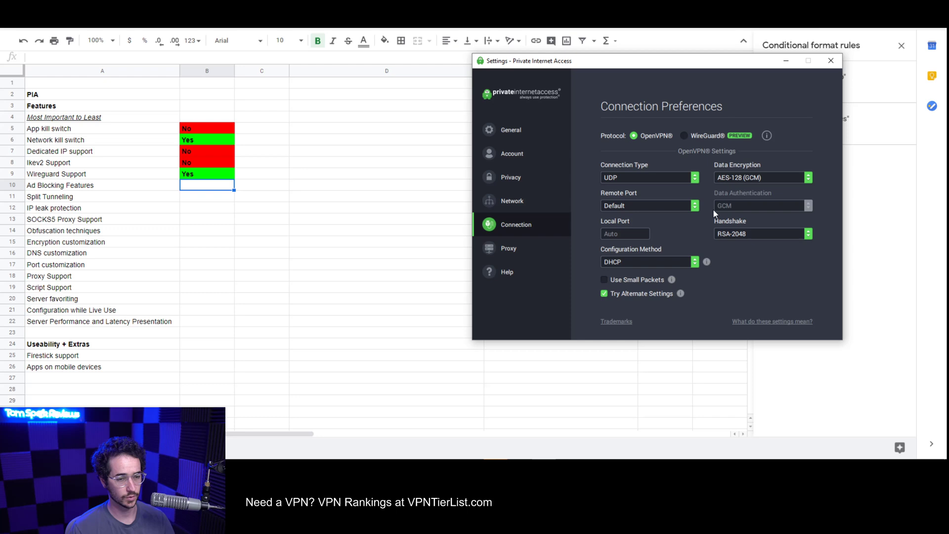
mouse_move(765, 138)
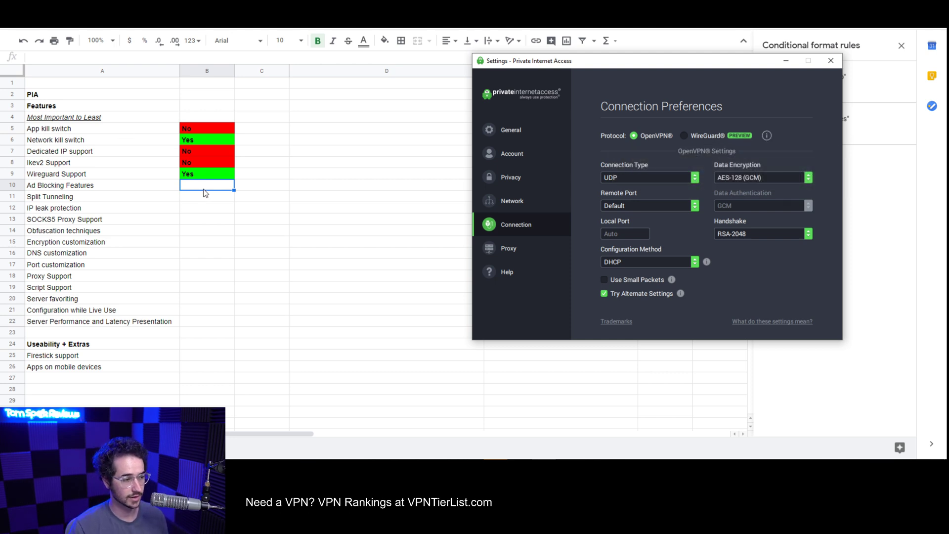
click(514, 203)
click(518, 176)
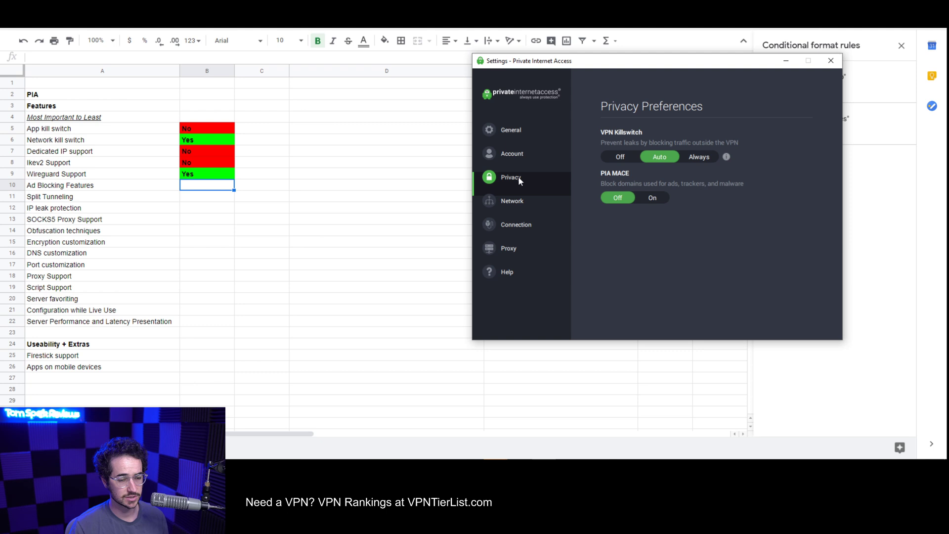
Enter Yes in B10 for Ad Blocking Features and B11 for Split Tunneling.
click(207, 186)
text(Yes)
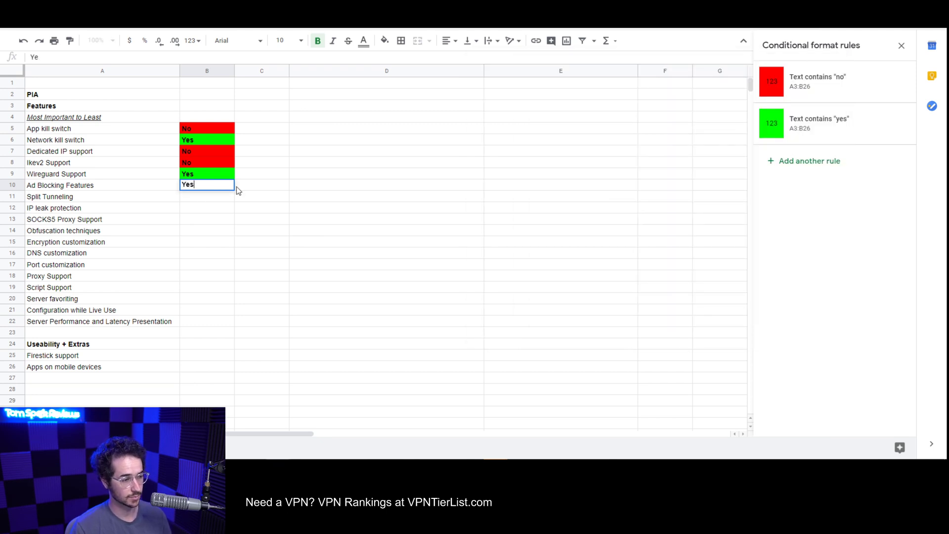
key(Return)
text(Yes)
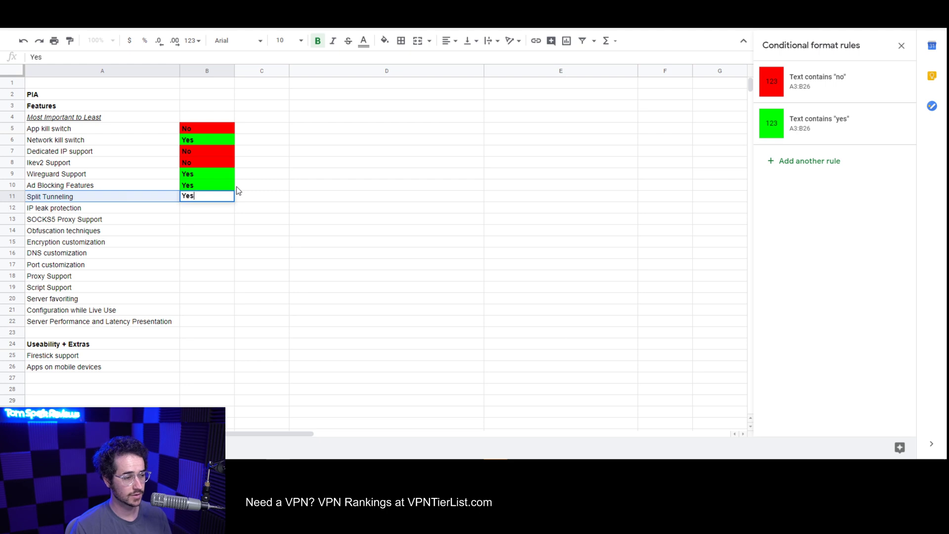
click(275, 275)
key(alt+Tab)
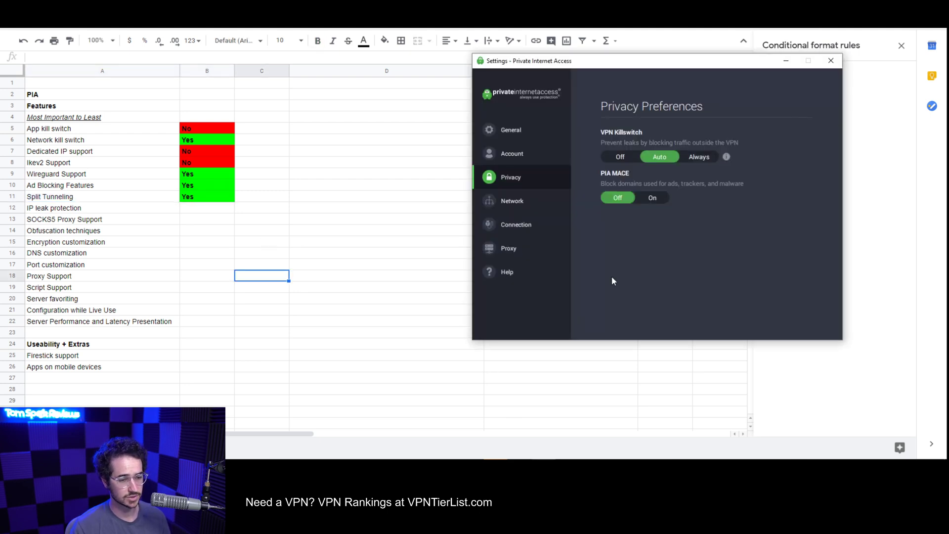
Check PIA's Network page, then enter Yes in B12 for IP leak protection.
click(515, 201)
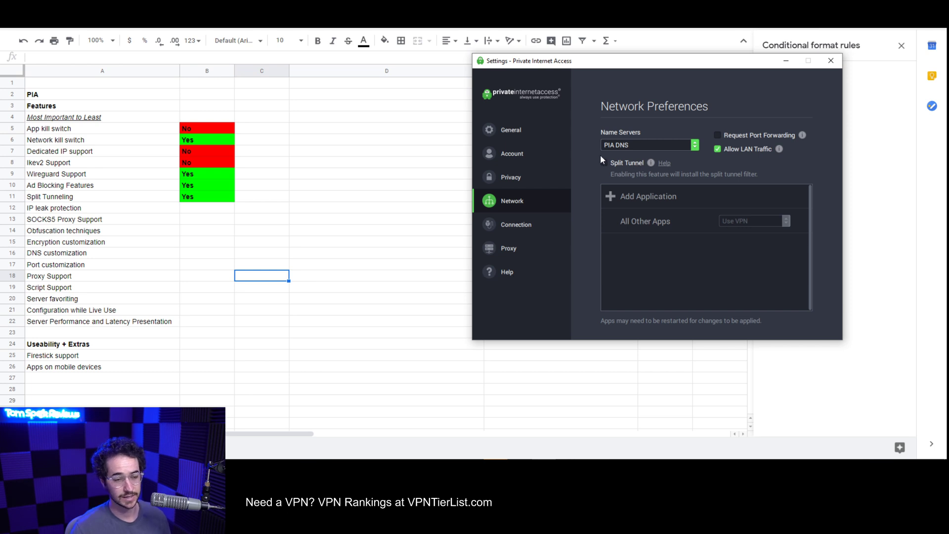
mouse_move(651, 163)
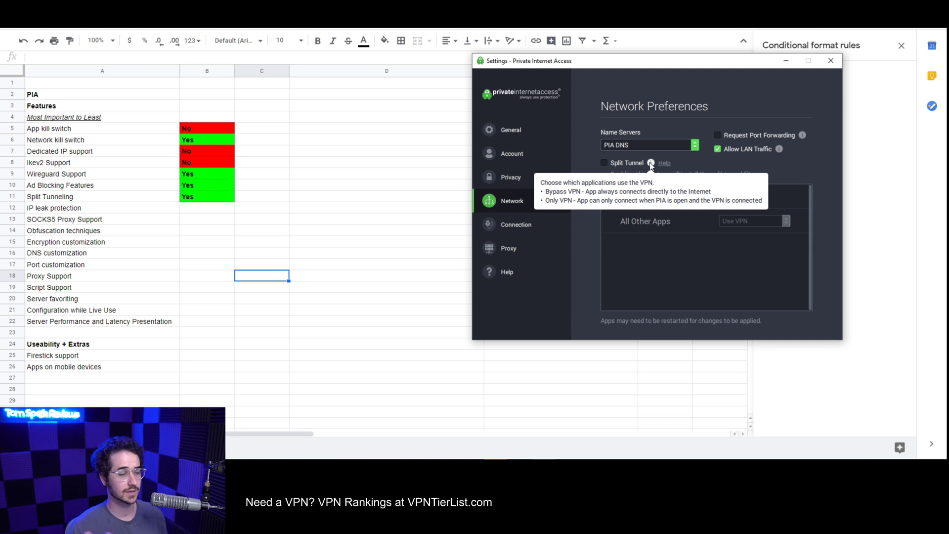
click(193, 208)
double_click(193, 208)
text(Y)
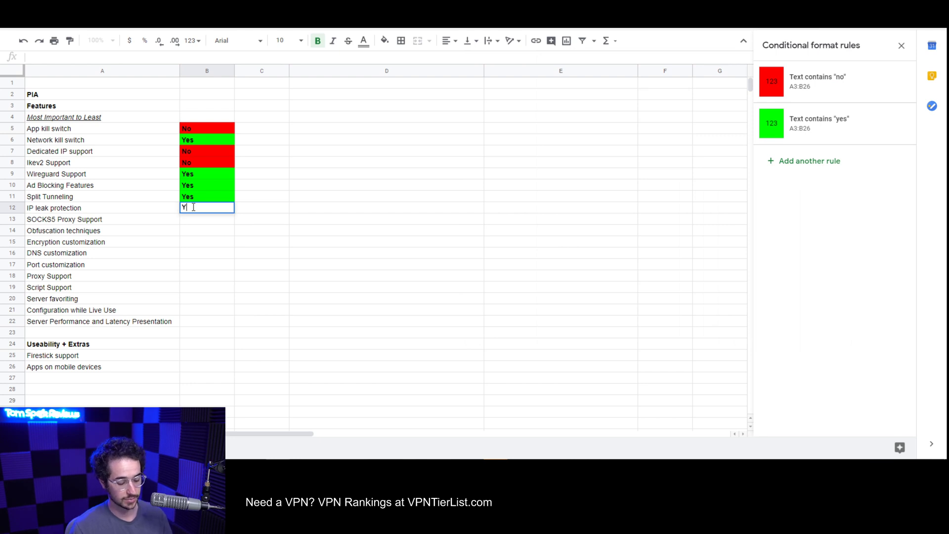
text(es)
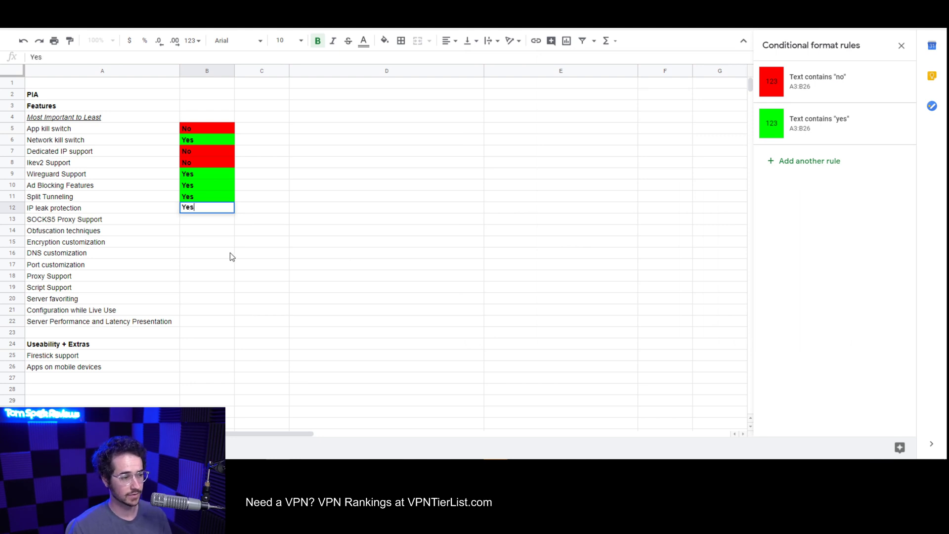
key(alt+Tab)
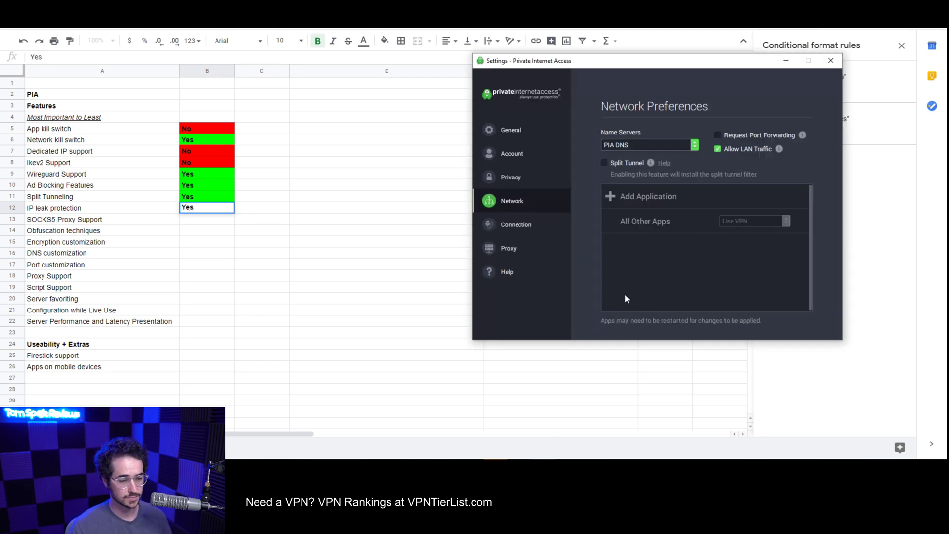
Review PIA's Connection, Proxy, Network, Privacy, Account and General pages.
click(516, 225)
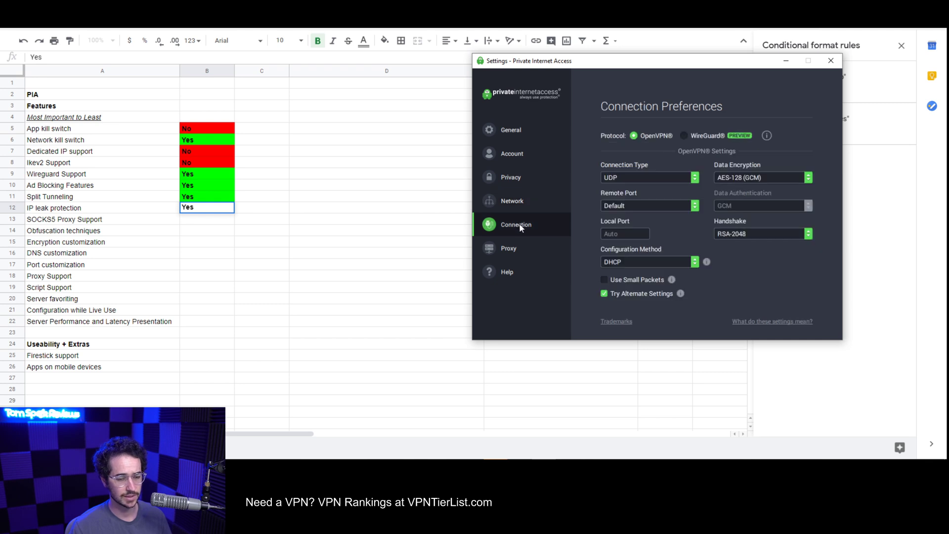
click(515, 248)
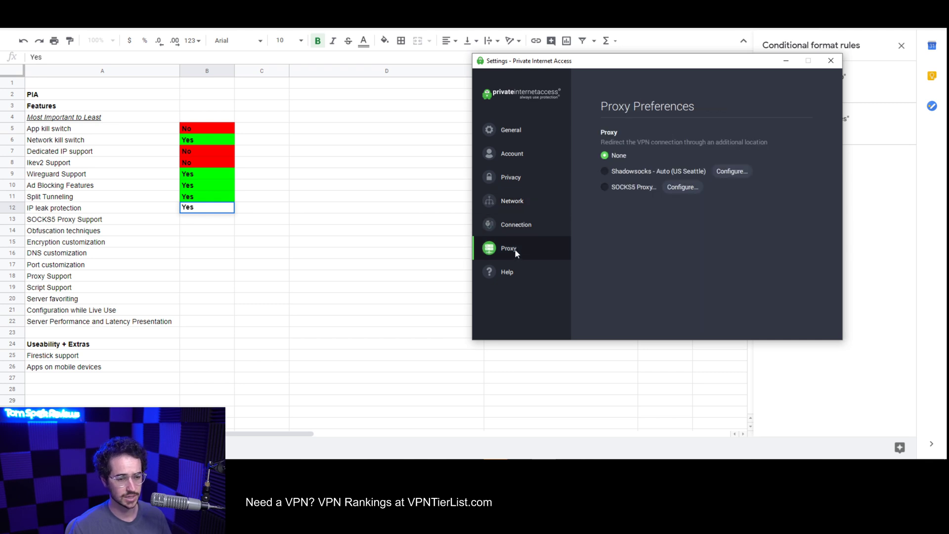
click(512, 225)
click(506, 204)
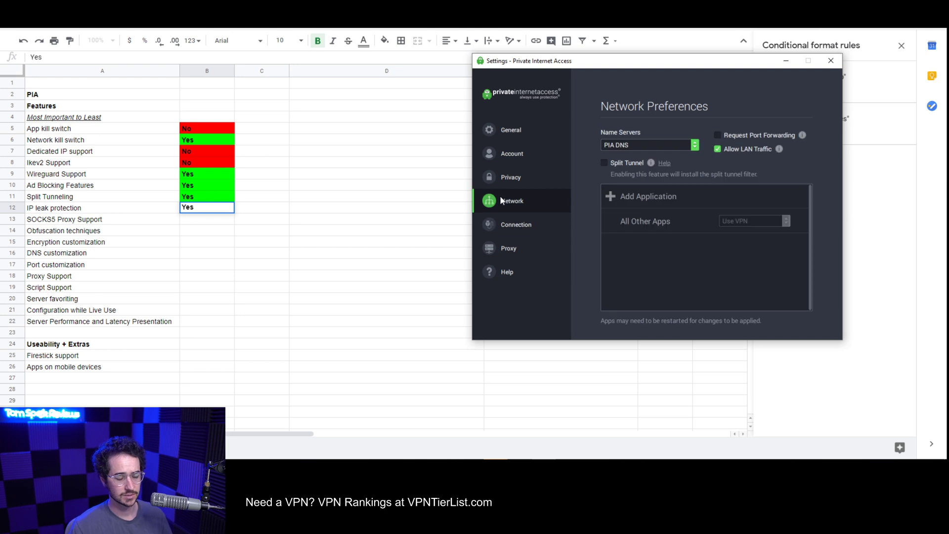
click(501, 181)
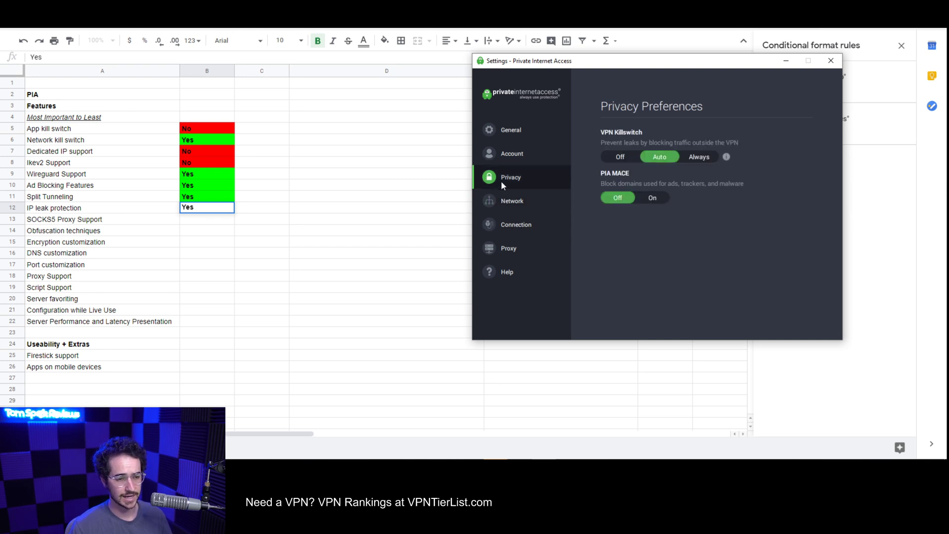
click(511, 156)
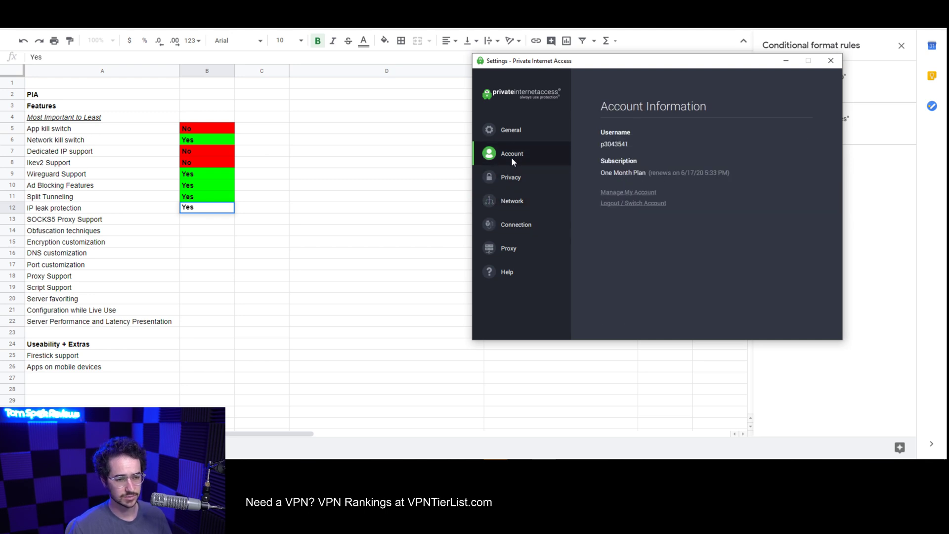
click(515, 131)
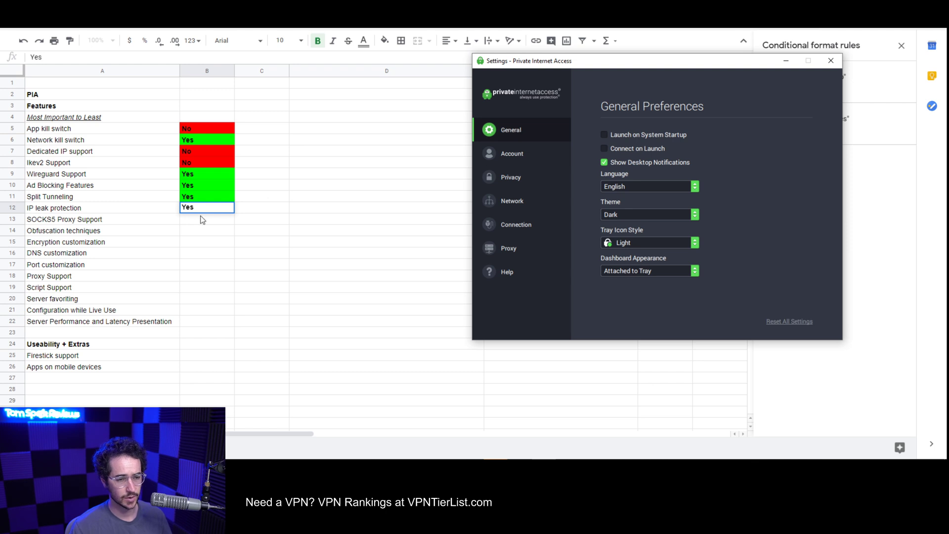
click(184, 213)
Clear the IP leak protection entry and its answer from A12:B12.
click(212, 226)
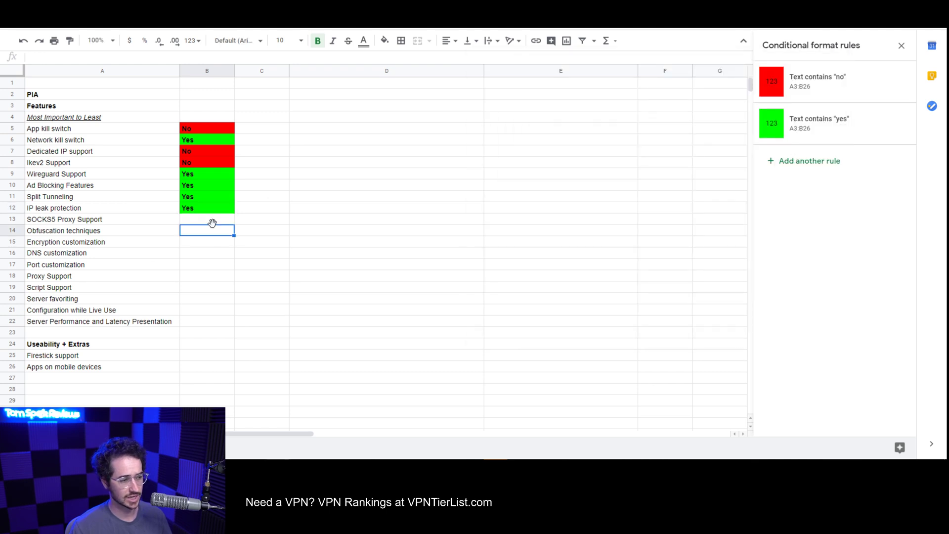
click(111, 208)
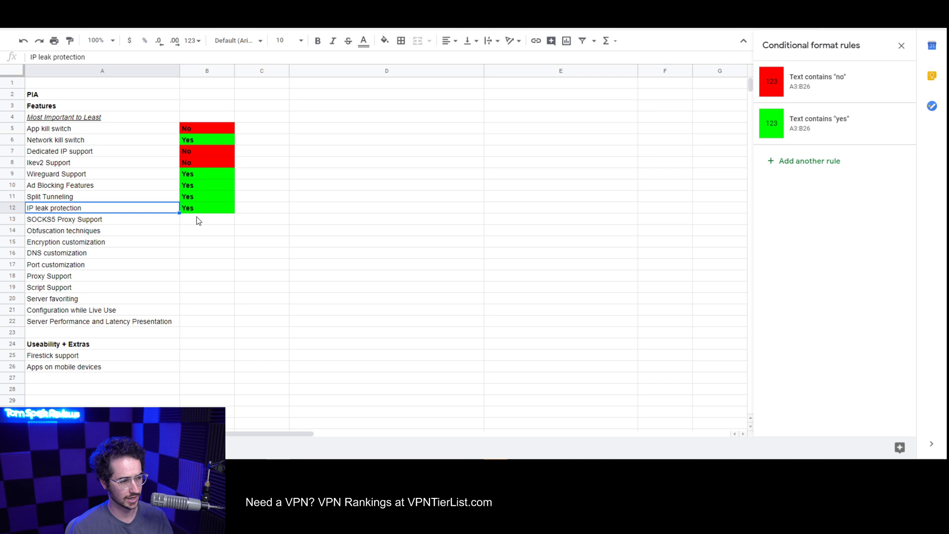
key(Delete)
key(Right)
key(Delete)
Move the feature list A13:A22 up one row to start at A12.
click(77, 220)
shift+click(129, 320)
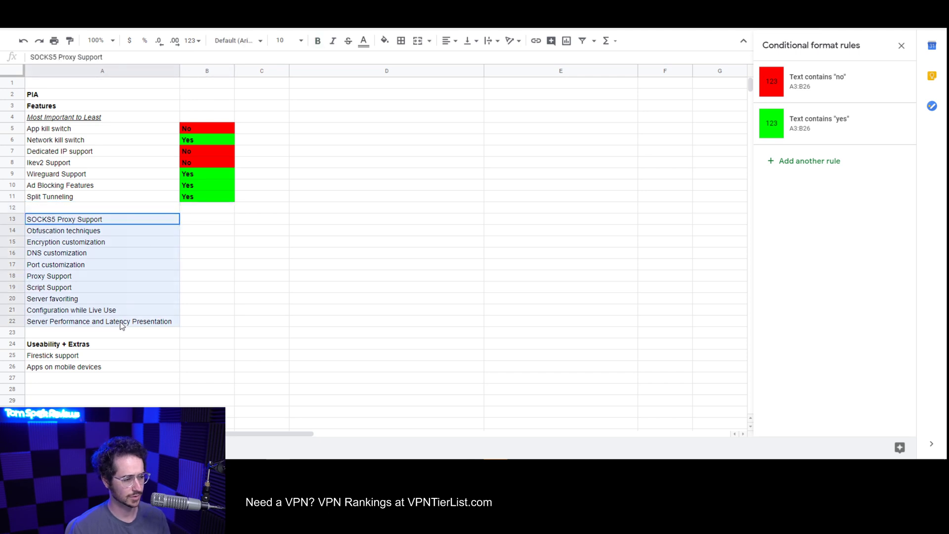
drag(69, 214, 68, 203)
click(233, 309)
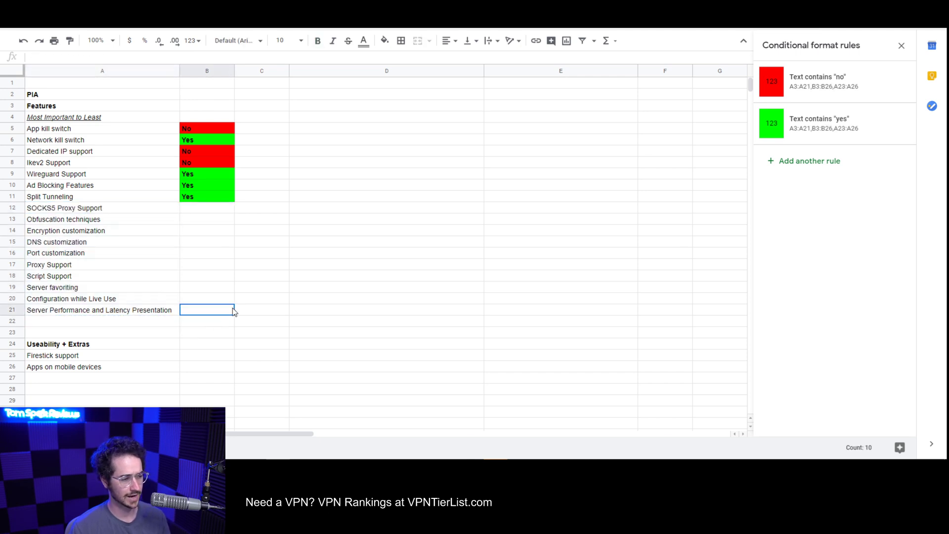
Enter Yes in B12 for SOCKS5 Proxy Support.
click(196, 208)
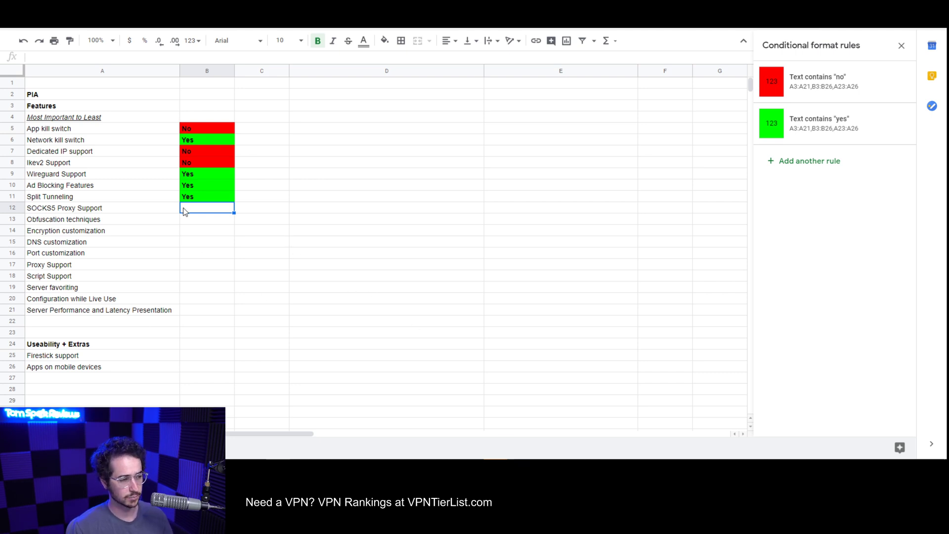
text(Yes)
key(Return)
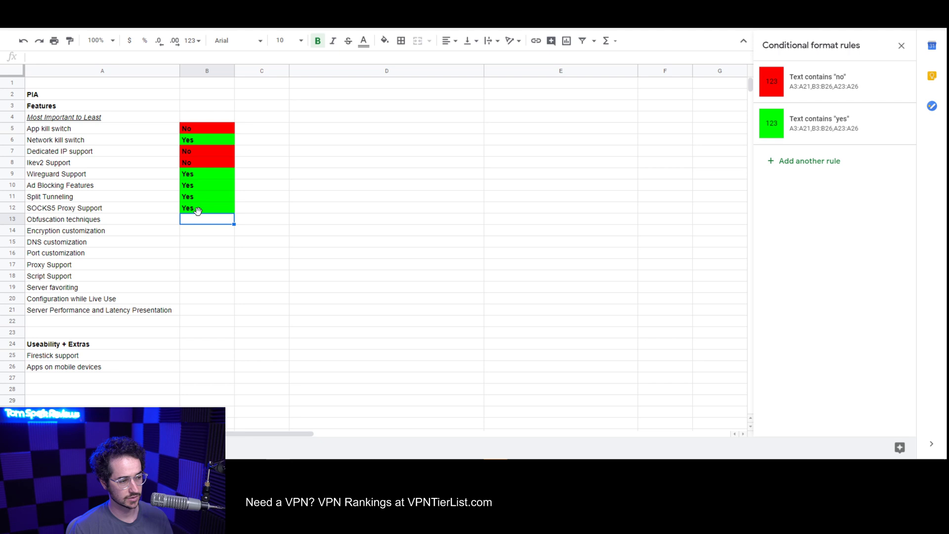
key(alt+Tab)
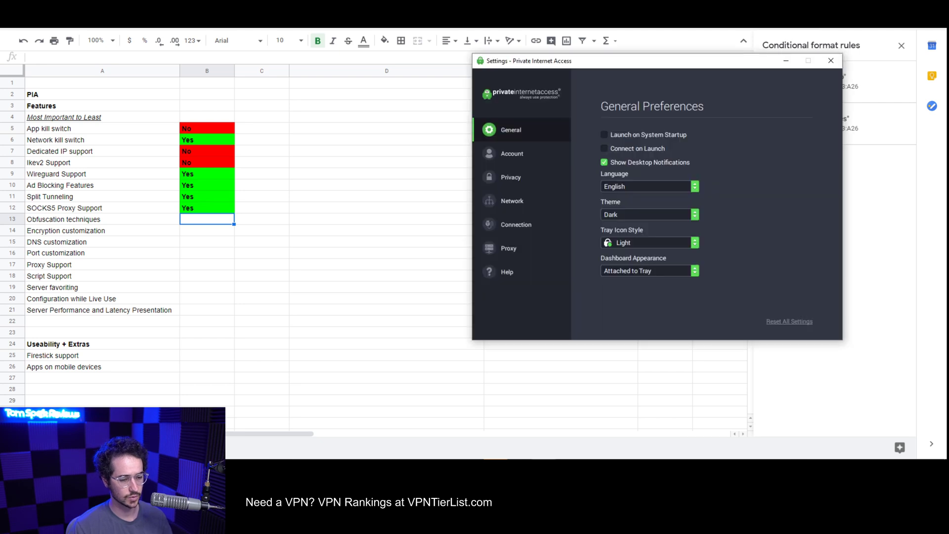
Step through PIA's Account, Privacy, Network and Connection pages to the Proxy page.
click(514, 156)
click(513, 176)
click(513, 200)
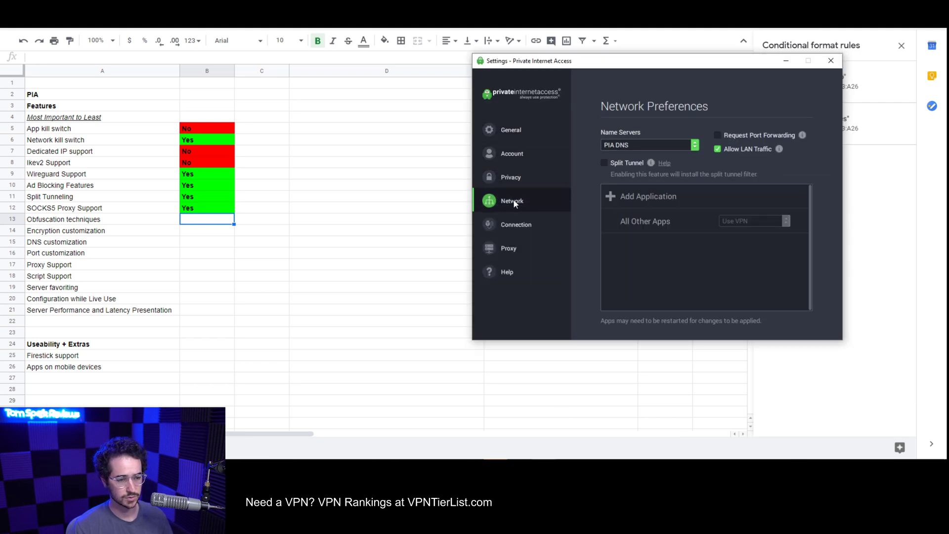
click(524, 225)
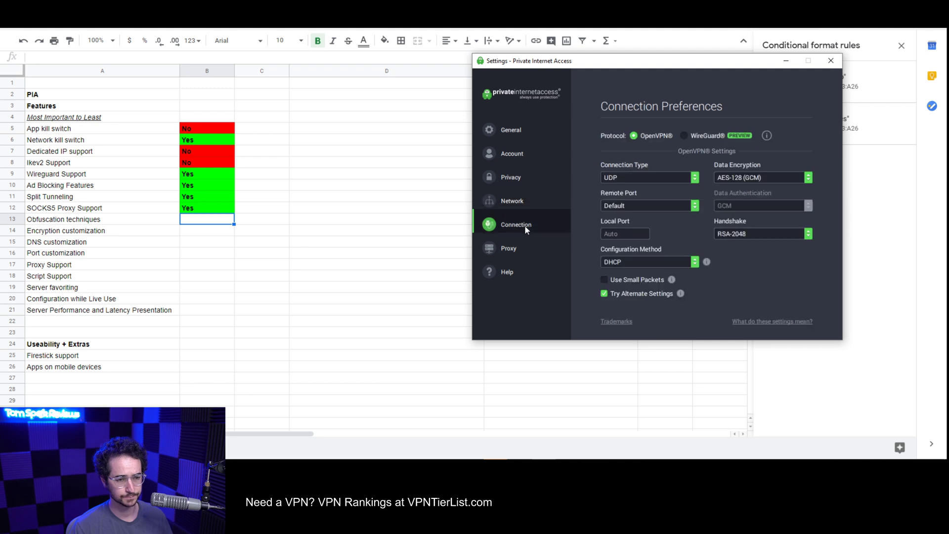
click(523, 245)
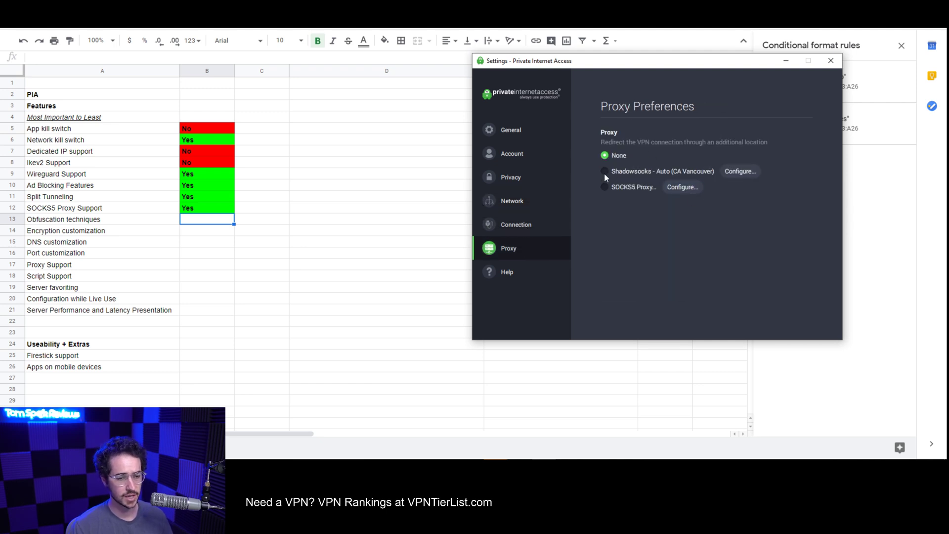
Inspect the Shadowsocks and SOCKS5 configuration dialogs, cancelling both, leaving Shadowsocks Auto (CA Vancouver).
click(740, 171)
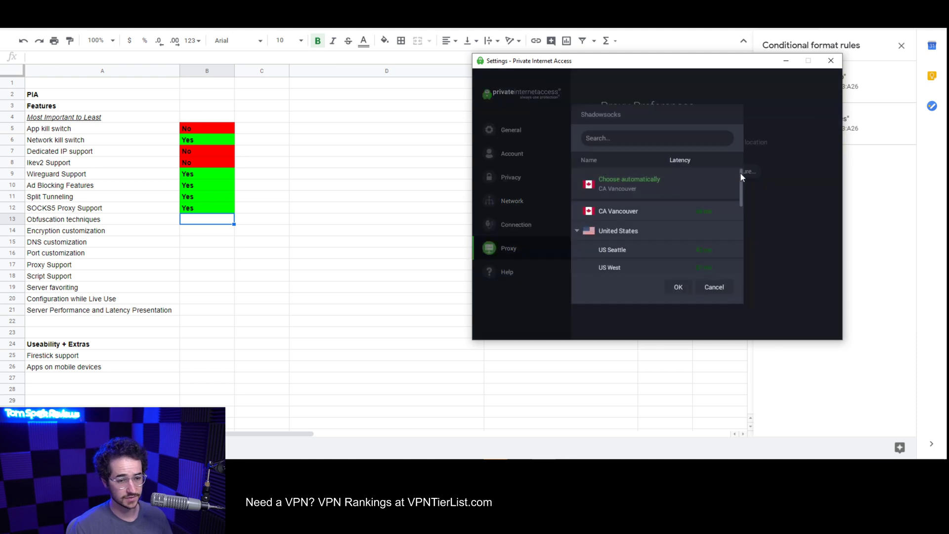
click(717, 286)
click(680, 188)
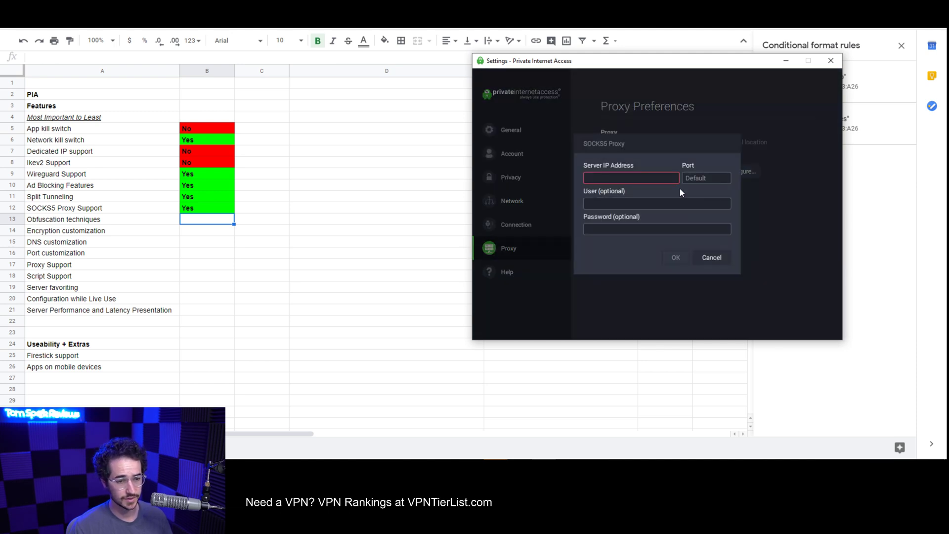
click(711, 257)
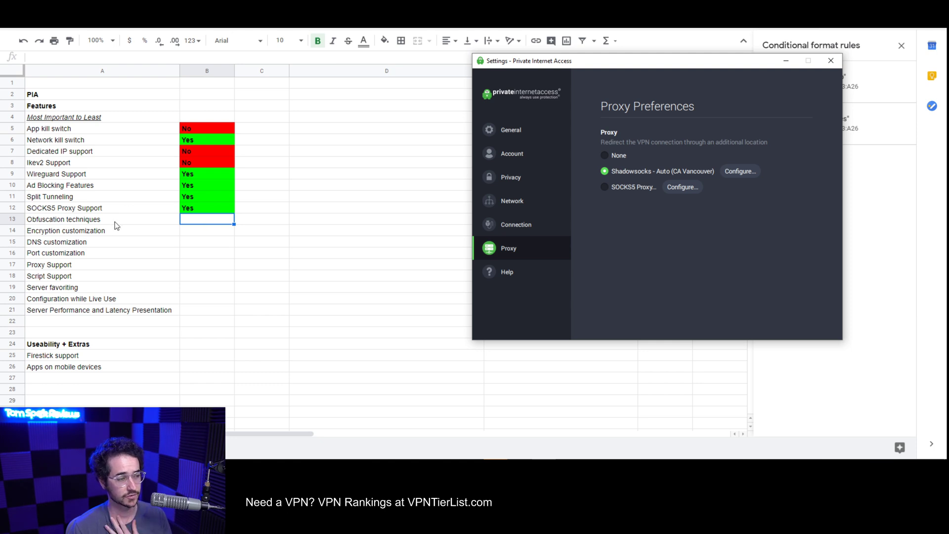
Step back through PIA's Connection, Network, Privacy and Account pages to General Preferences.
click(516, 225)
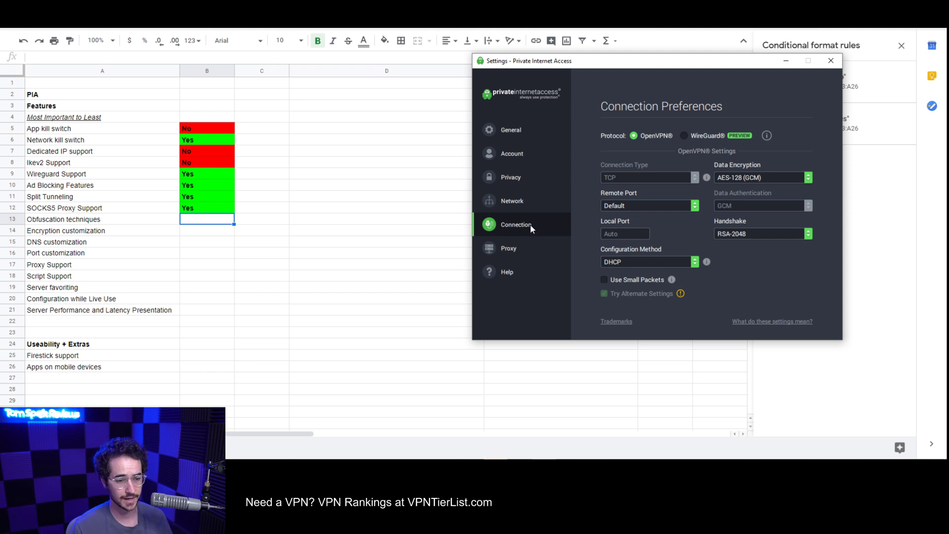
click(517, 204)
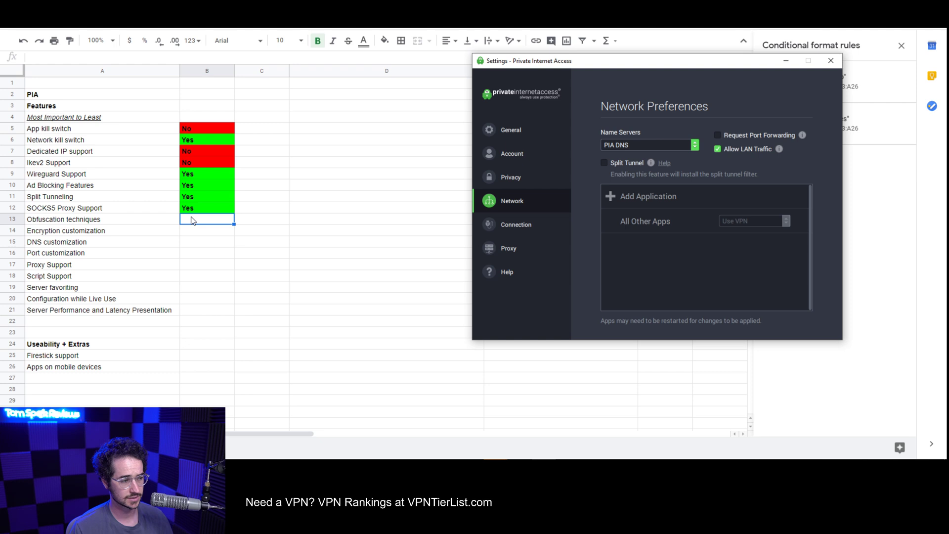
click(507, 177)
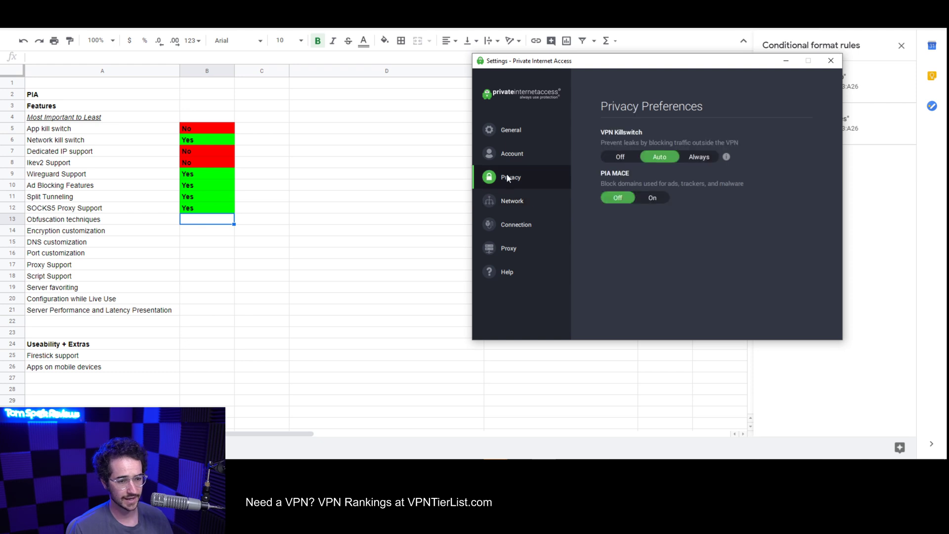
click(522, 154)
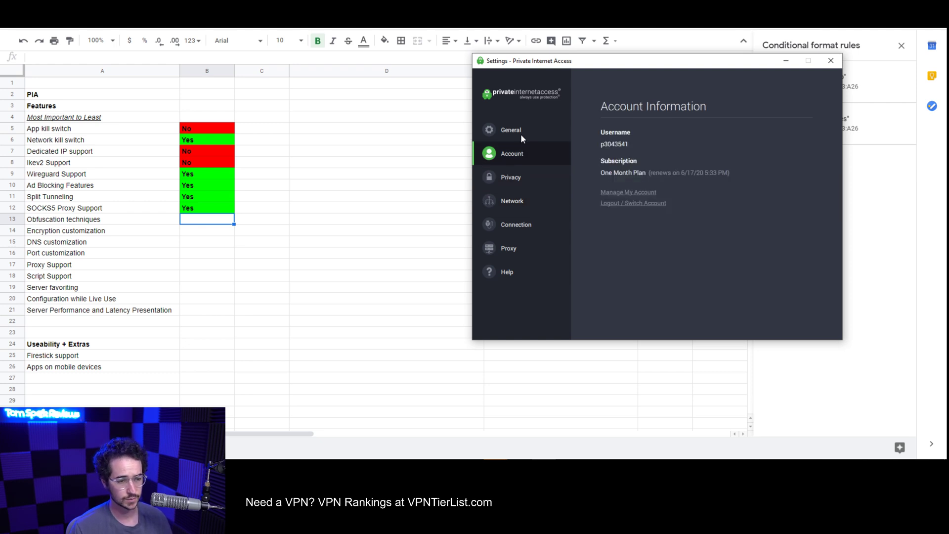
click(519, 132)
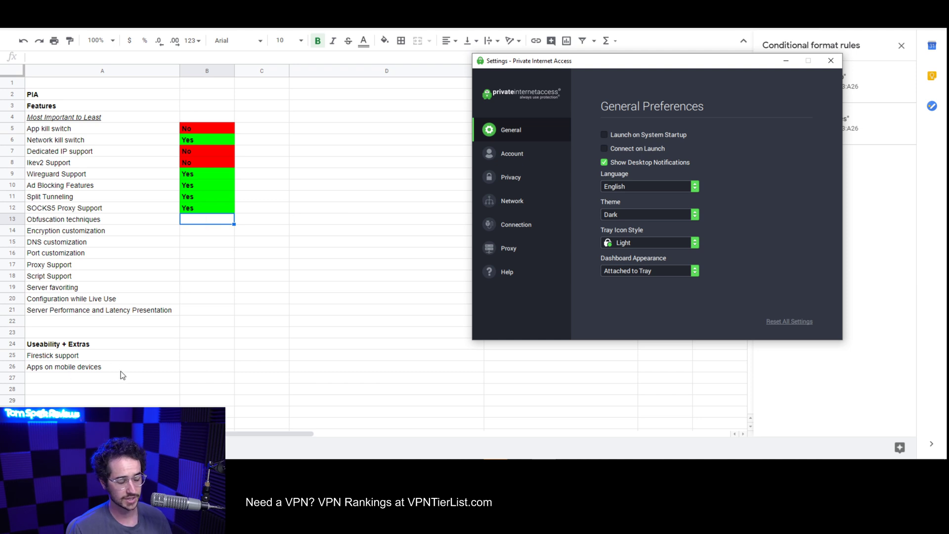
Switch the PIA theme to Light, then back to Dark.
click(641, 213)
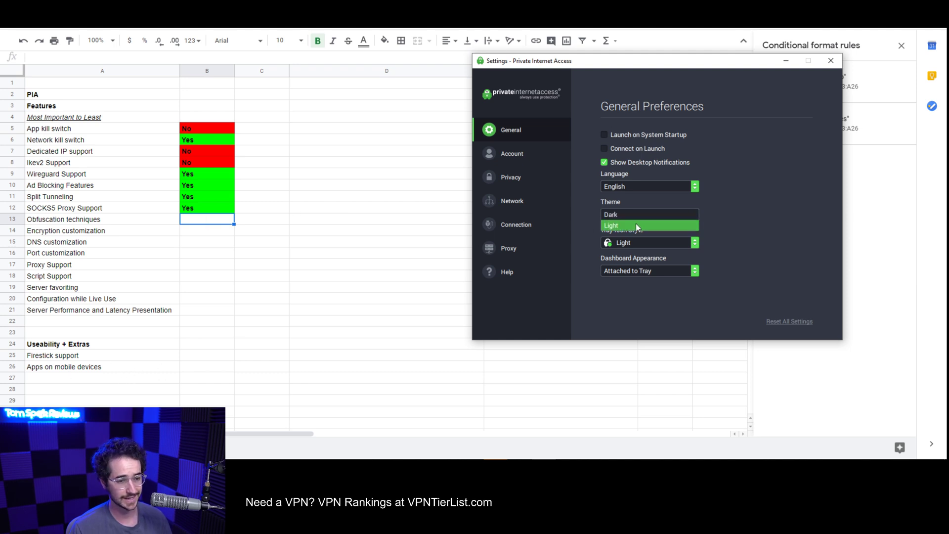
click(655, 224)
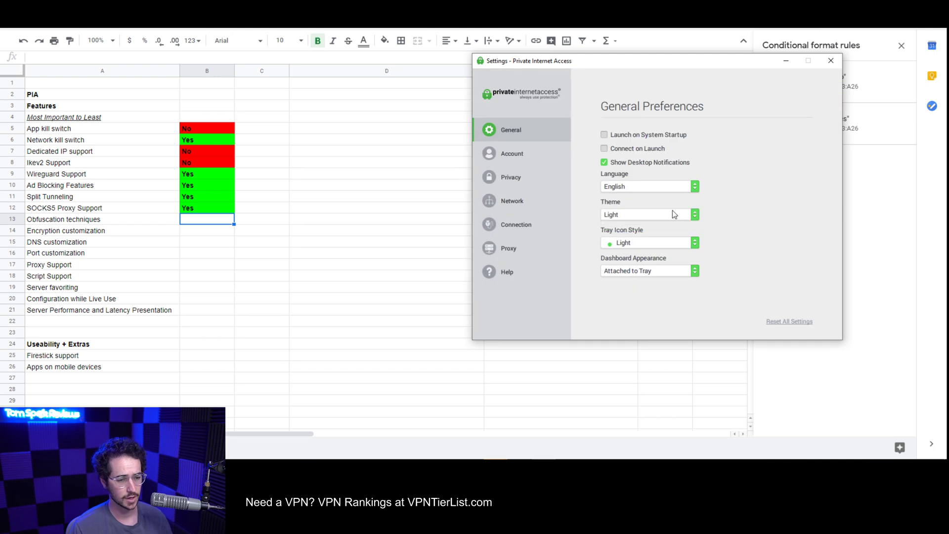
click(638, 216)
click(634, 202)
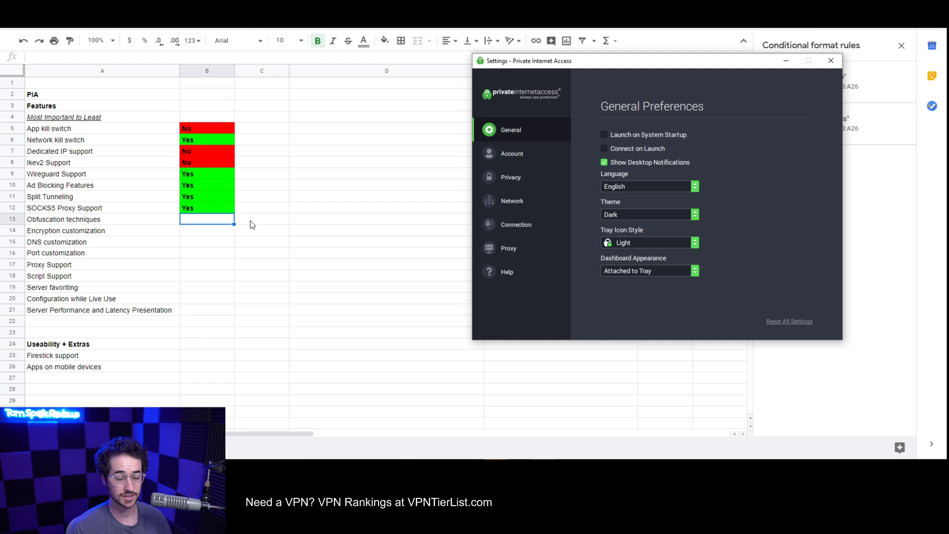
Enter Yes in B13 for Obfuscation techniques and B14 for Encryption customization.
double_click(212, 221)
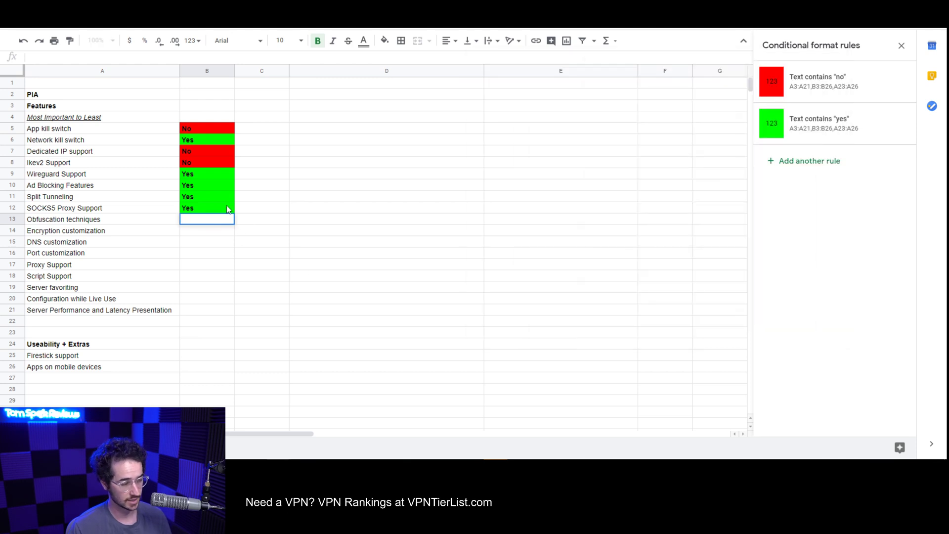
text(Yes)
key(Return)
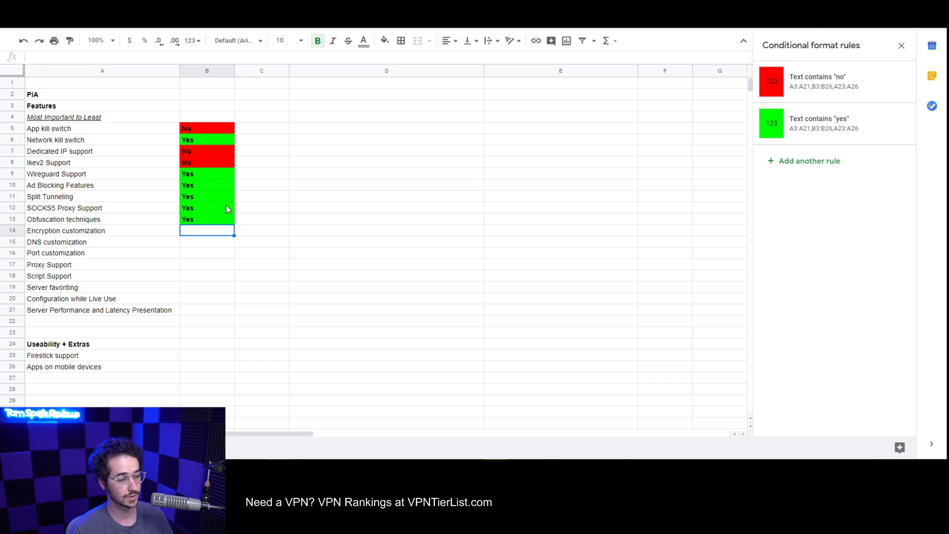
text(Yes)
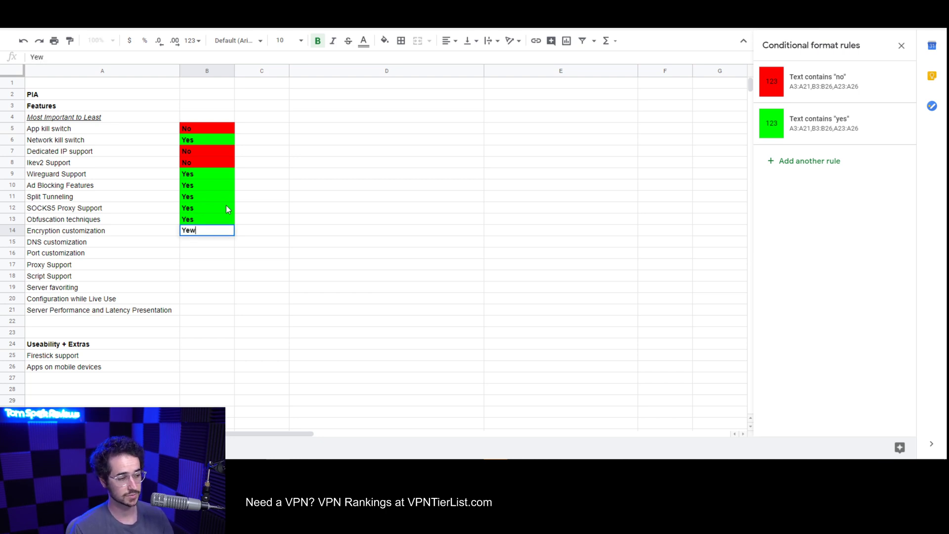
key(Return)
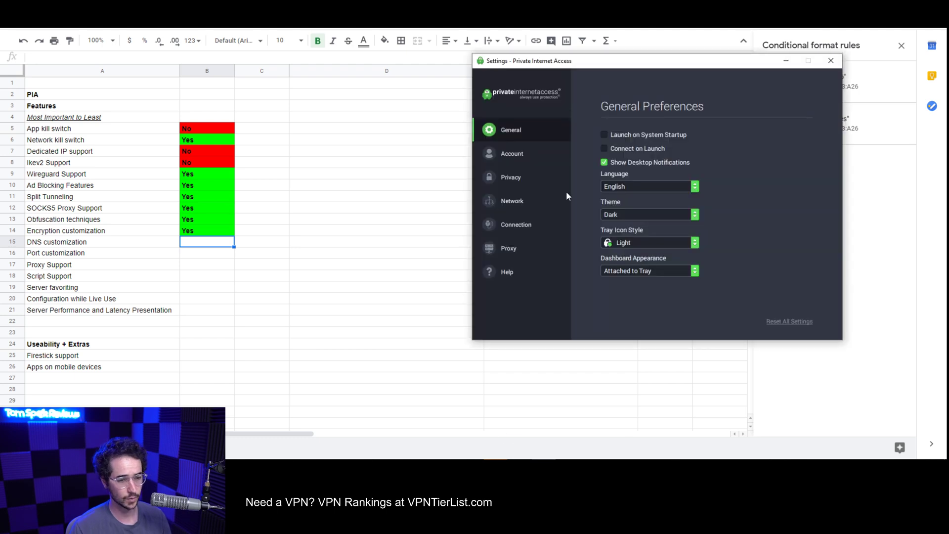
Open PIA's Network and Connection preferences and check Data Encryption, keeping AES-128 (GCM).
click(509, 177)
click(513, 201)
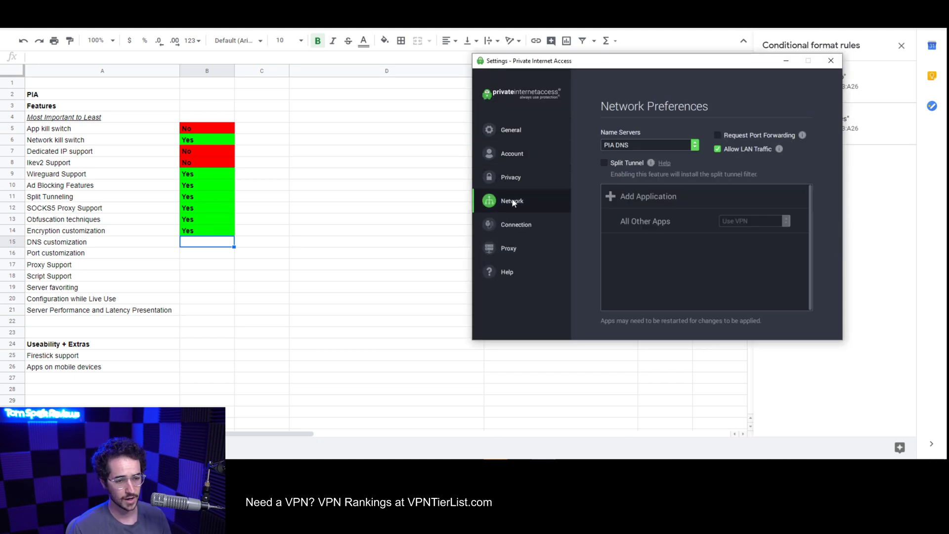
click(518, 225)
click(745, 182)
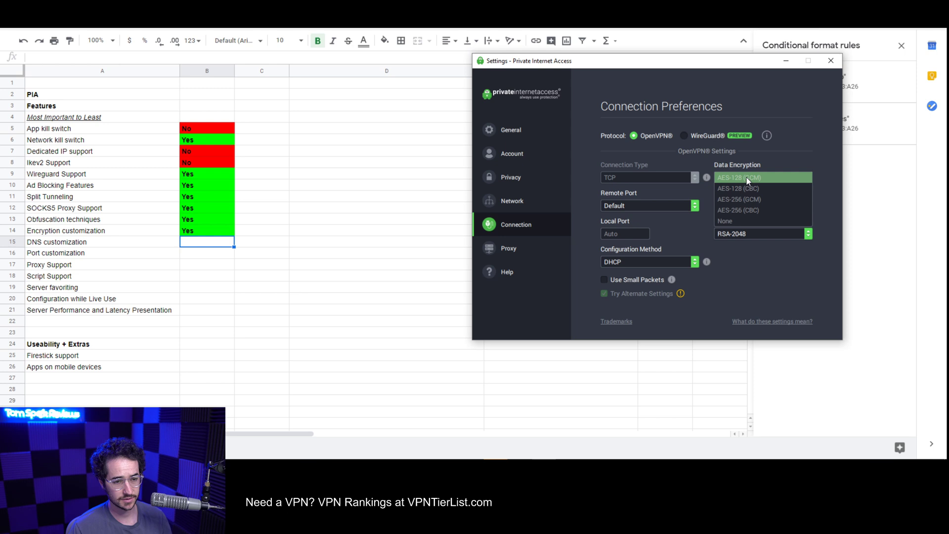
click(747, 178)
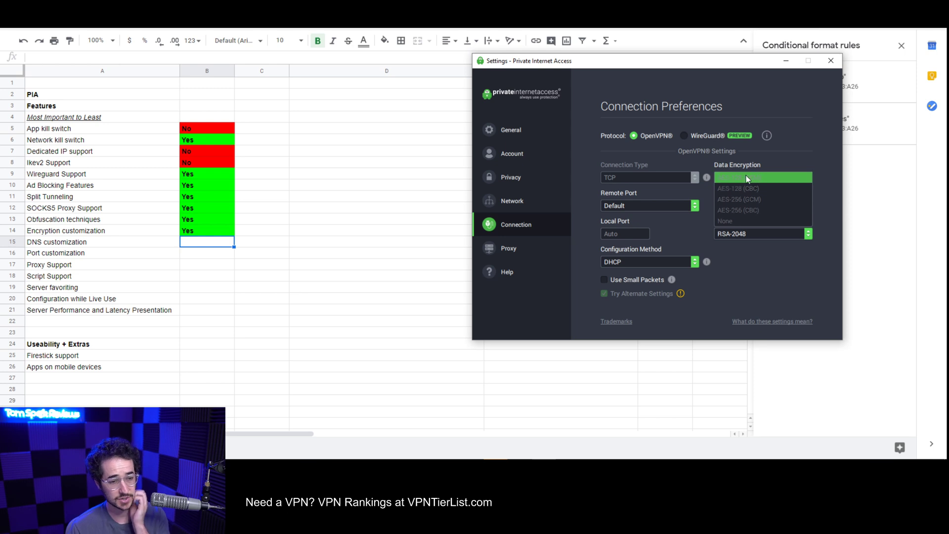
Review the Remote Port and Handshake options, leaving them on Default and RSA-2048.
click(685, 205)
click(685, 205)
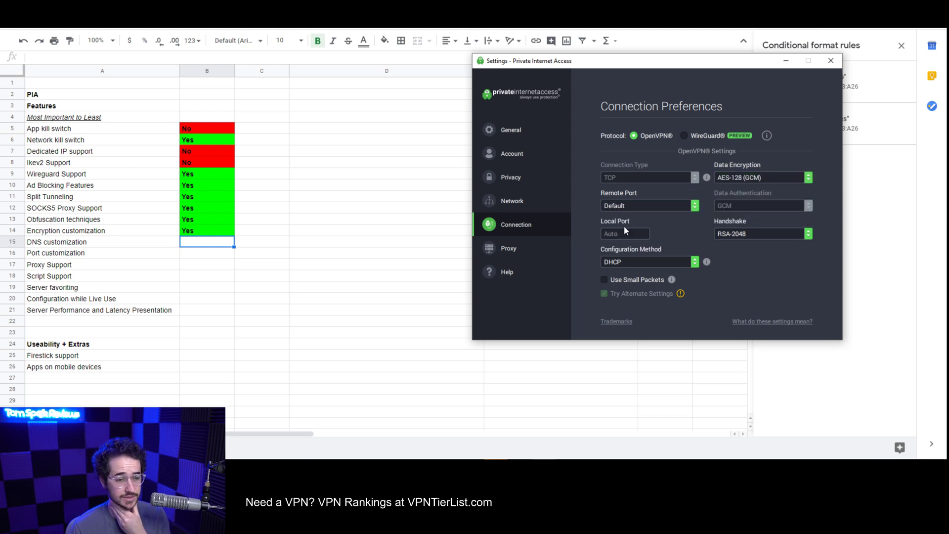
click(694, 206)
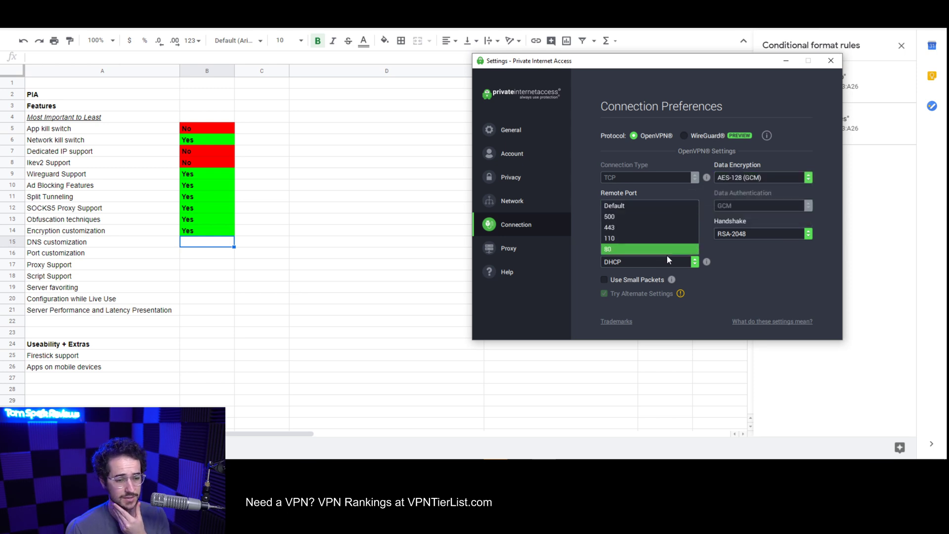
click(671, 203)
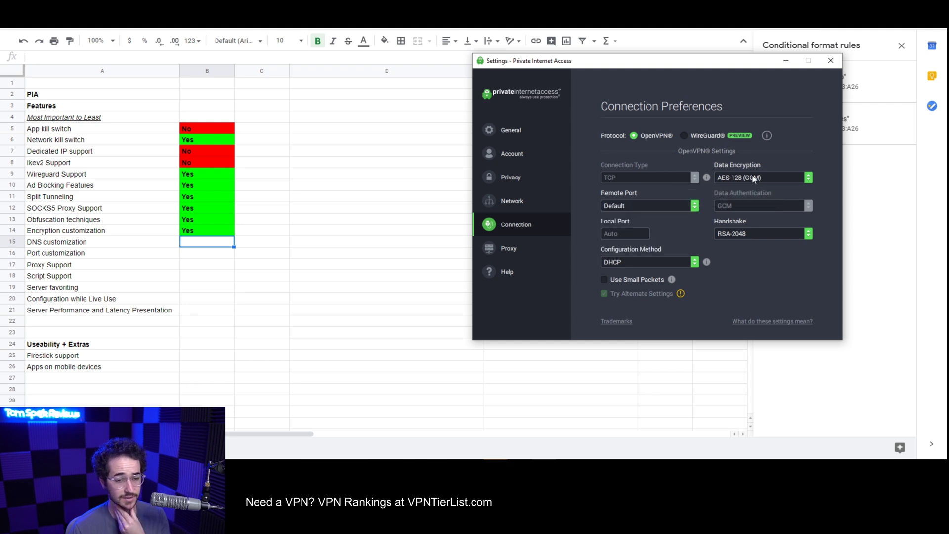
click(760, 233)
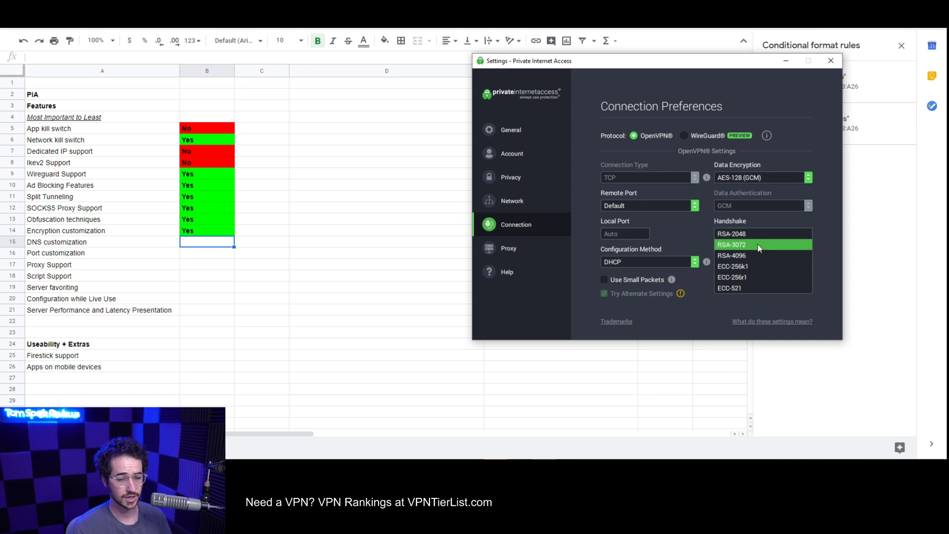
click(827, 214)
click(188, 245)
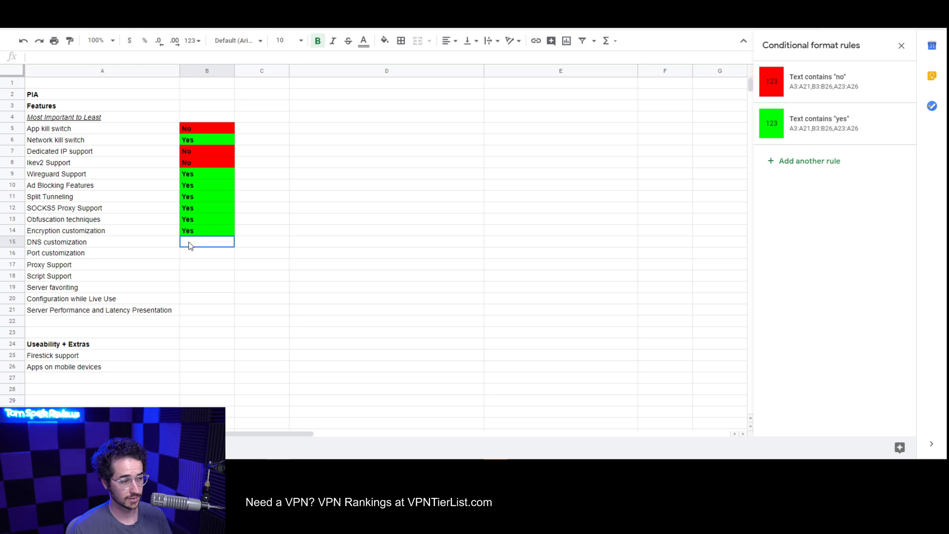
Check PIA's Name Servers options under Network, keeping PIA DNS.
key(alt+Tab)
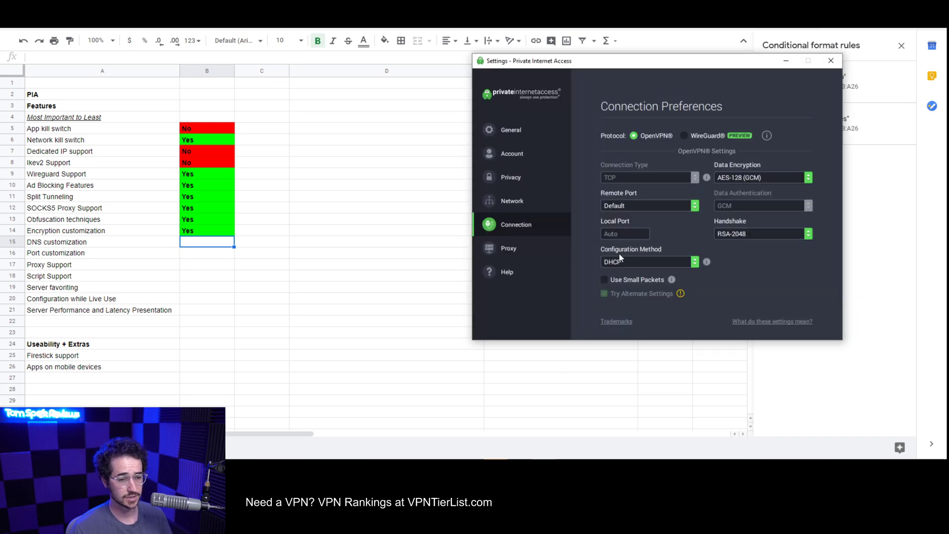
click(514, 206)
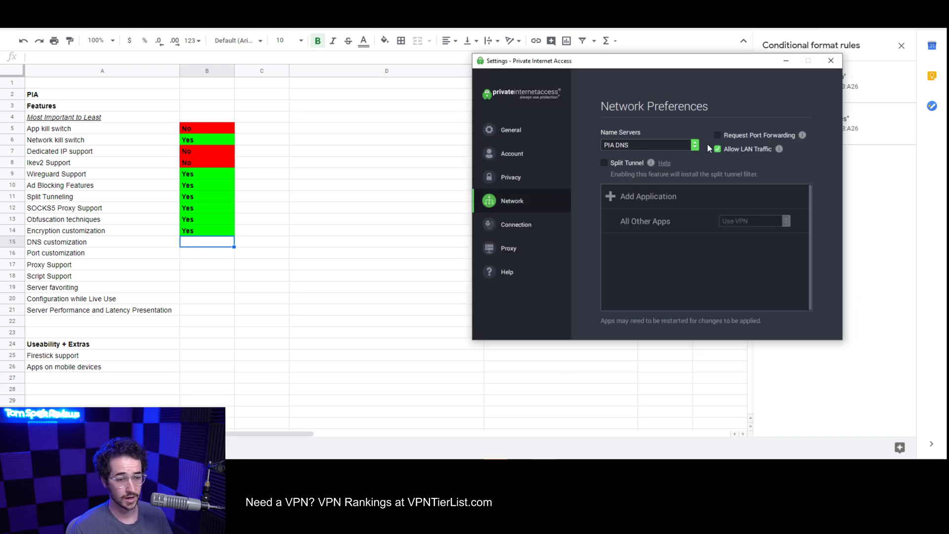
click(695, 144)
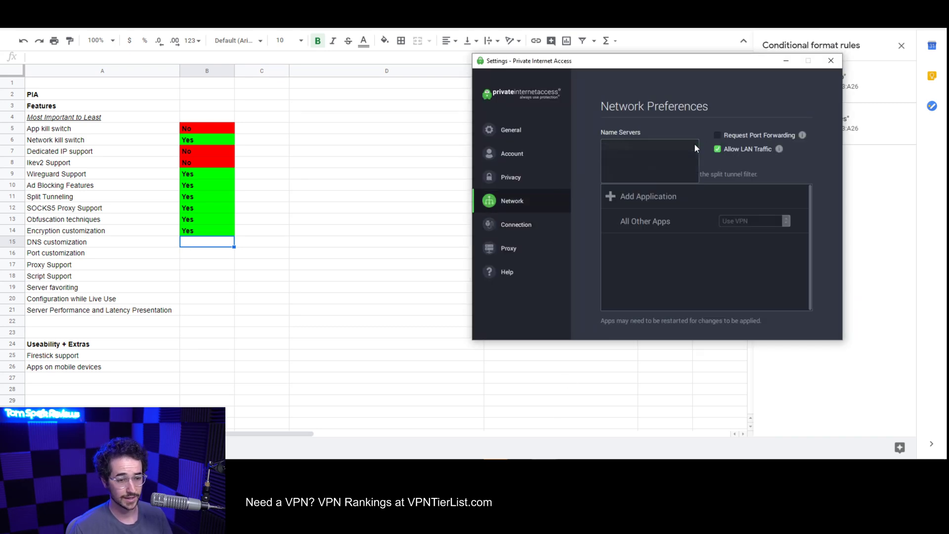
click(726, 119)
mouse_move(801, 136)
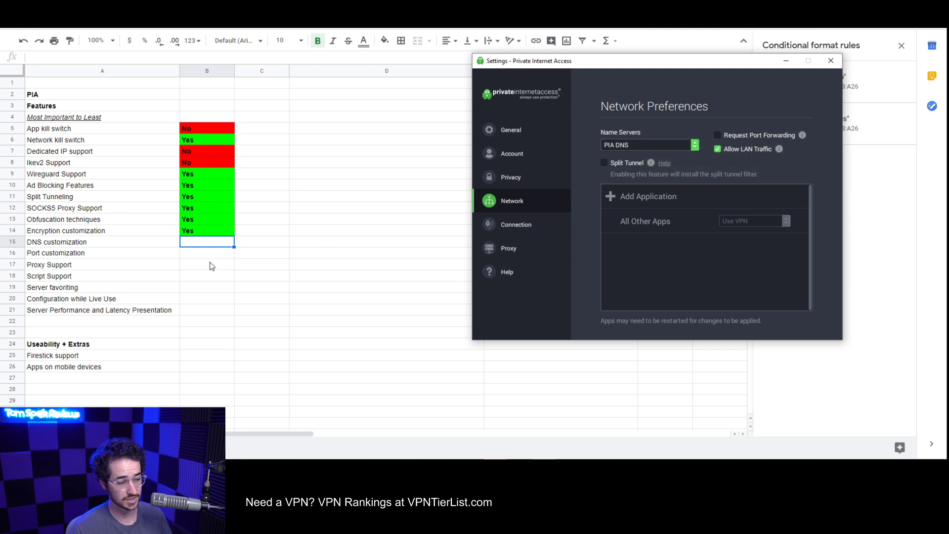
Enter Yes in B15–B17 for DNS, Port customization and Proxy Support, and No in B18 for Script Support.
click(206, 244)
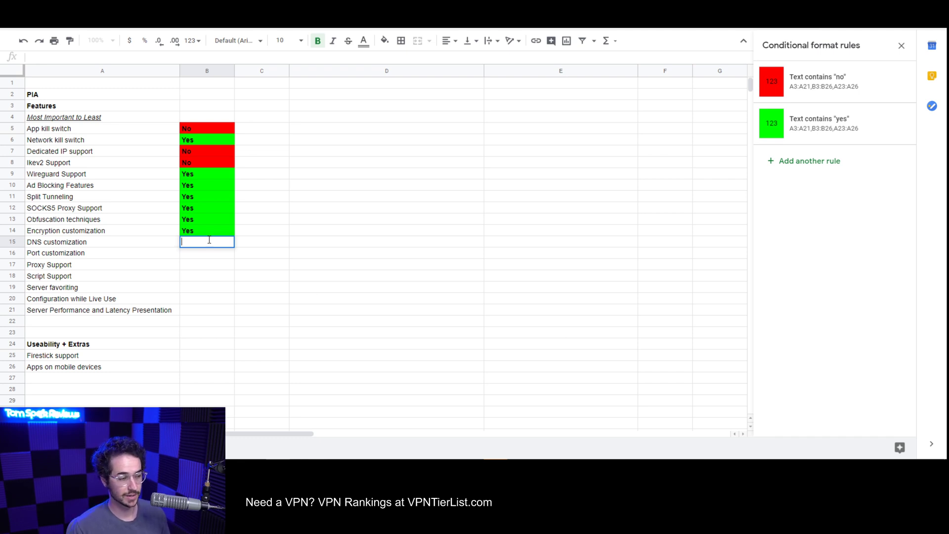
text(Yes)
key(Return)
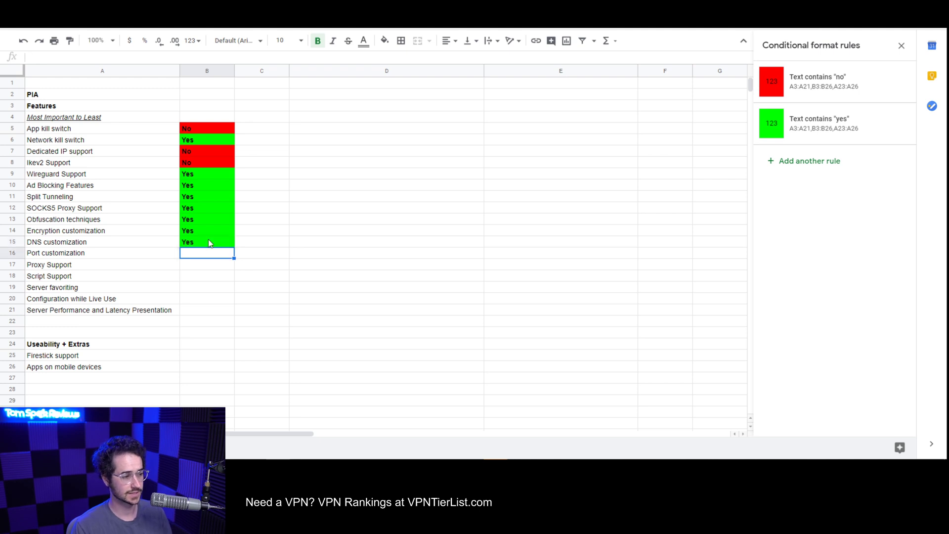
text(Yes)
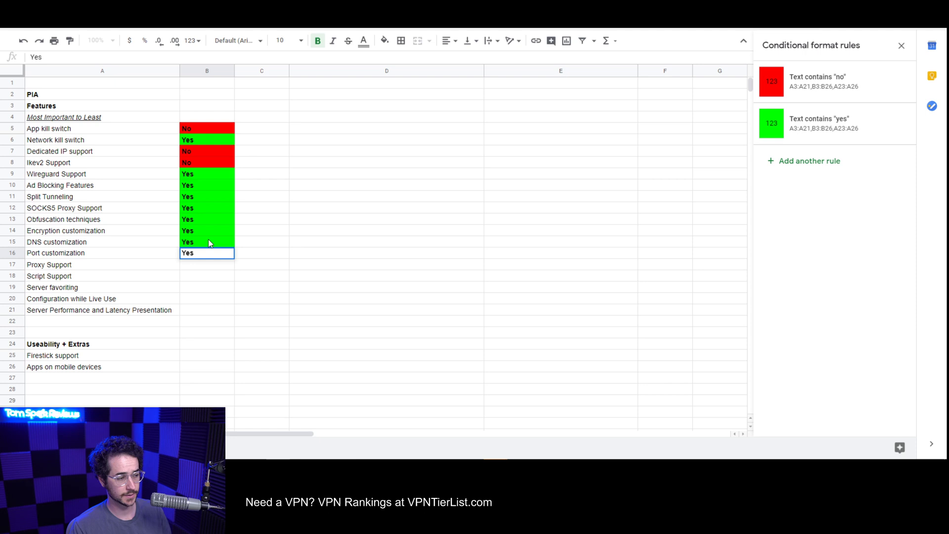
key(Return)
text(Y)
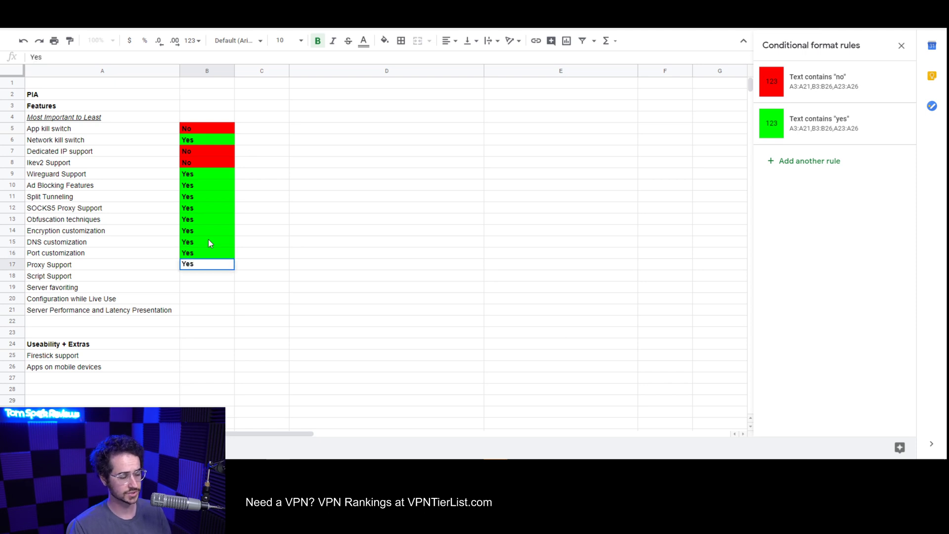
text(es)
key(Return)
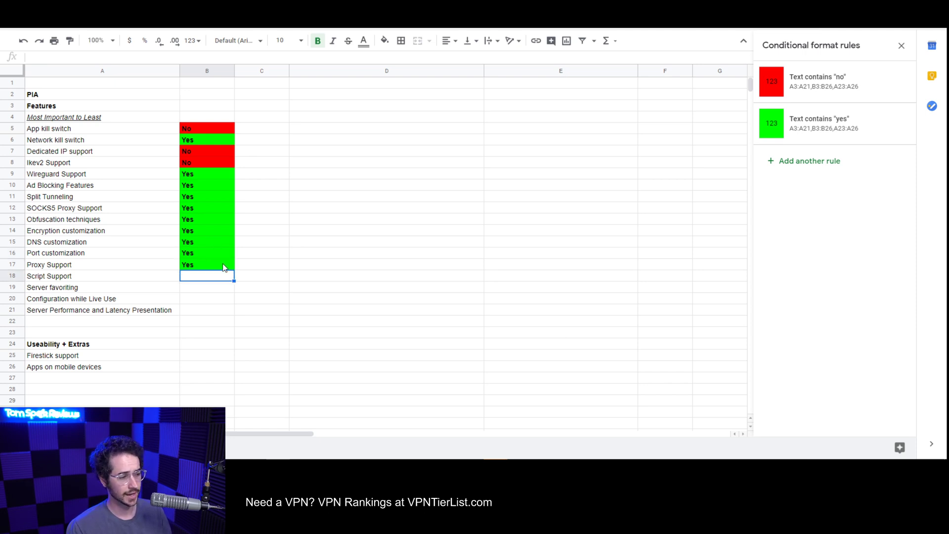
text(No)
key(Return)
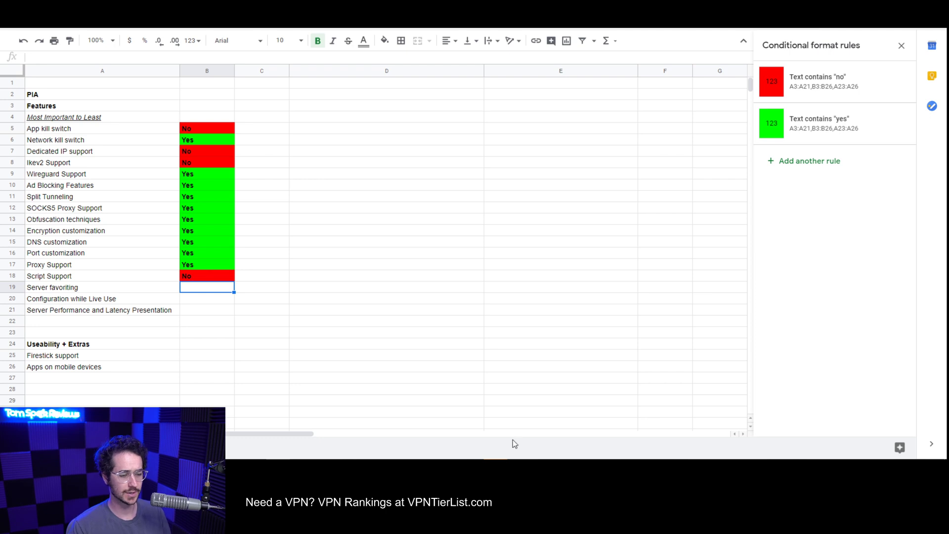
key(alt+Tab)
Look through PIA's Connection, Proxy, Network, Account and General pages, then close Settings.
click(514, 230)
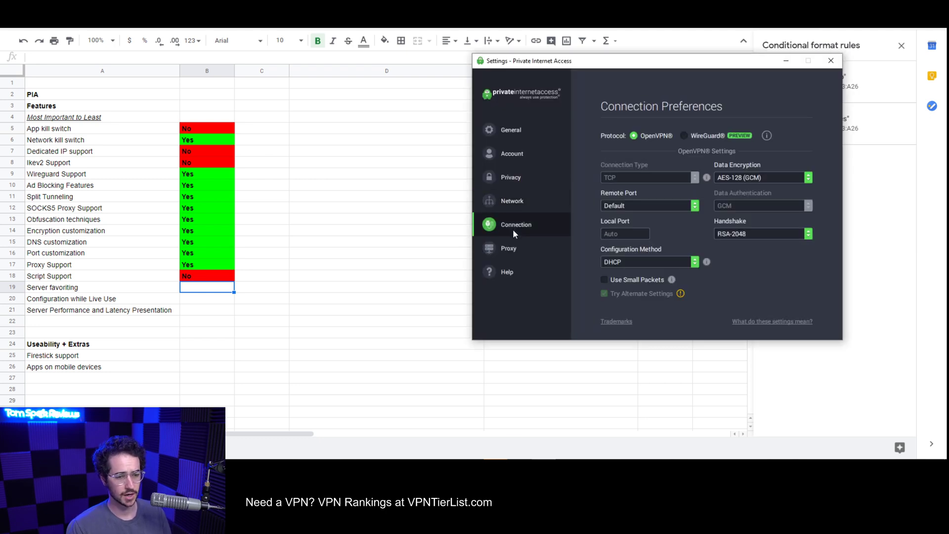
click(506, 248)
click(515, 201)
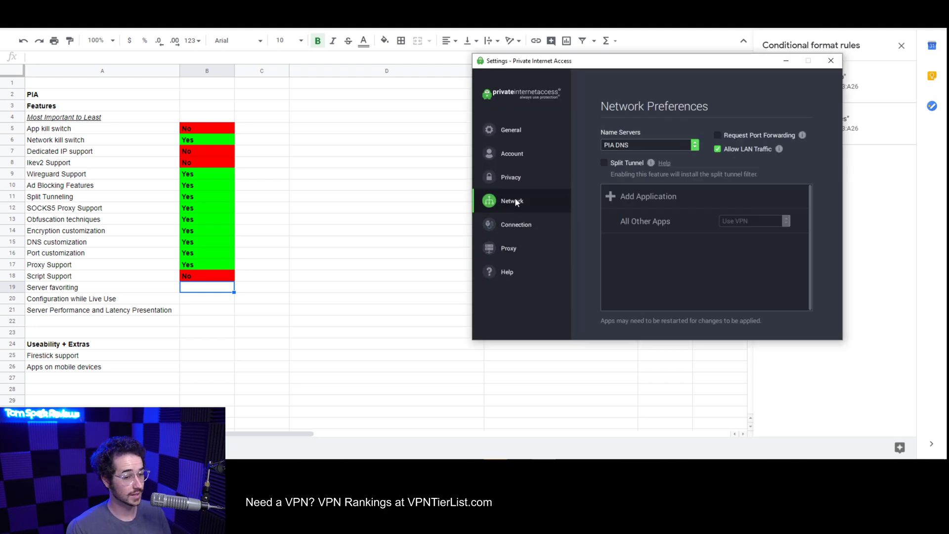
click(517, 163)
click(512, 134)
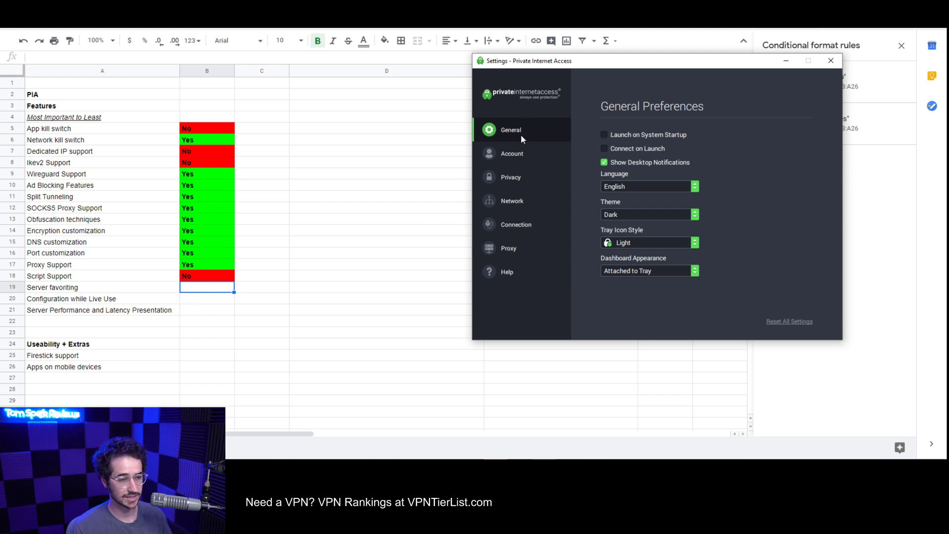
click(831, 60)
Open PIA from the system tray and browse its server list to confirm favouriting hearts.
click(847, 467)
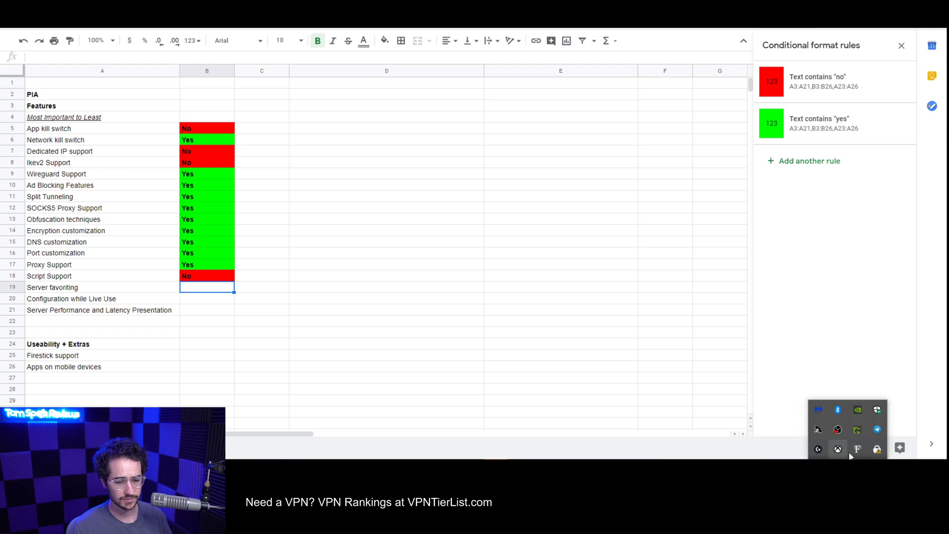
click(876, 449)
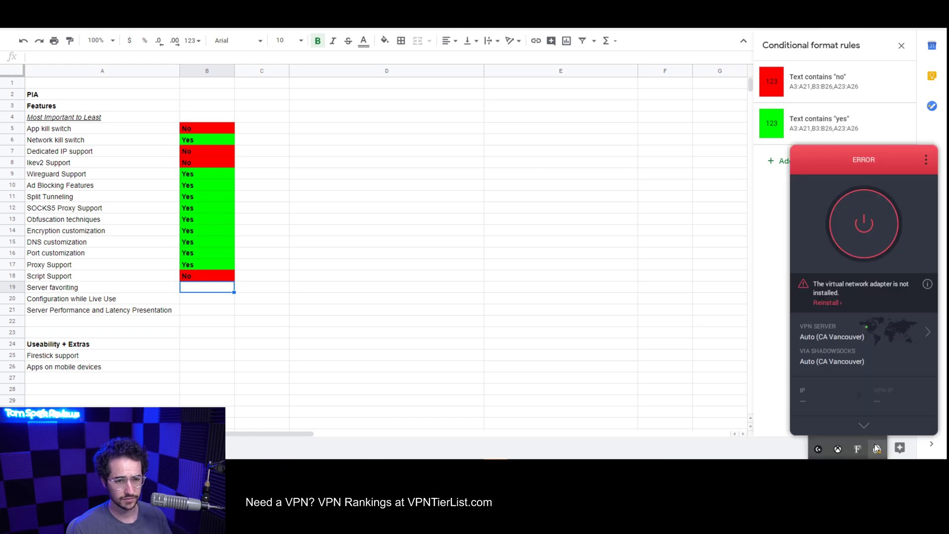
click(929, 334)
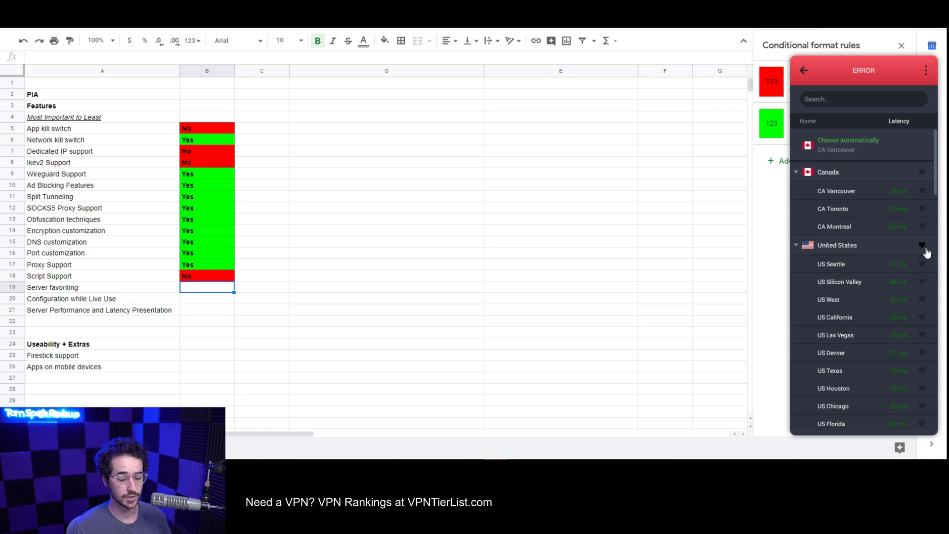
click(925, 71)
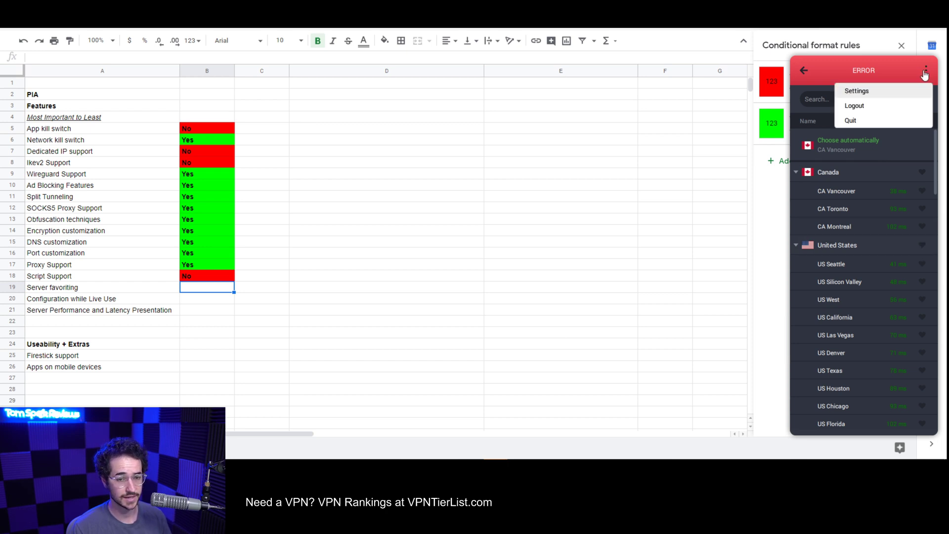
click(858, 73)
scroll(849, 252, down, 15)
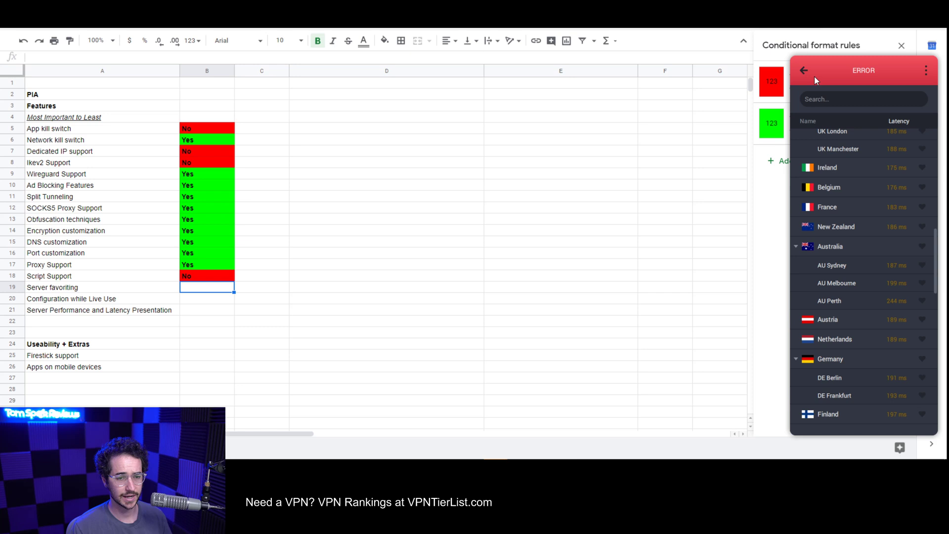
key(Escape)
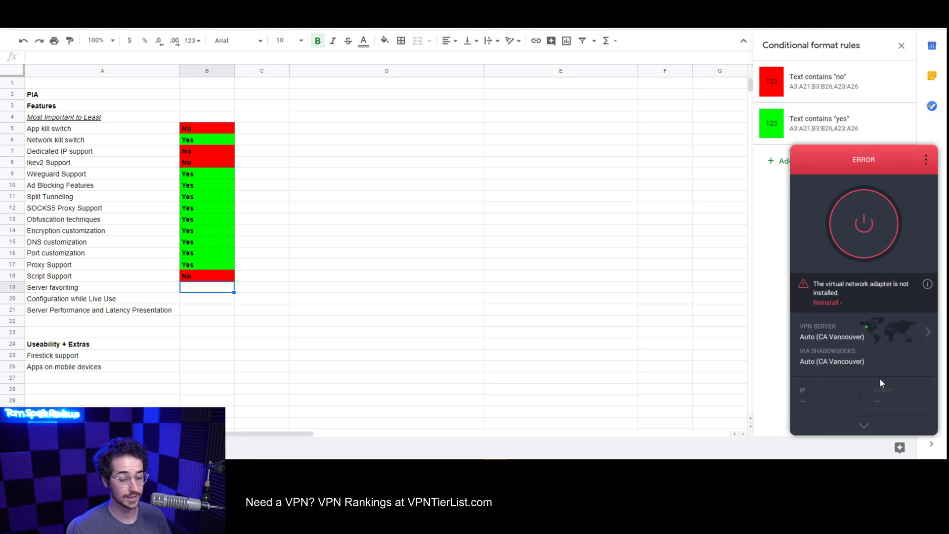
click(925, 160)
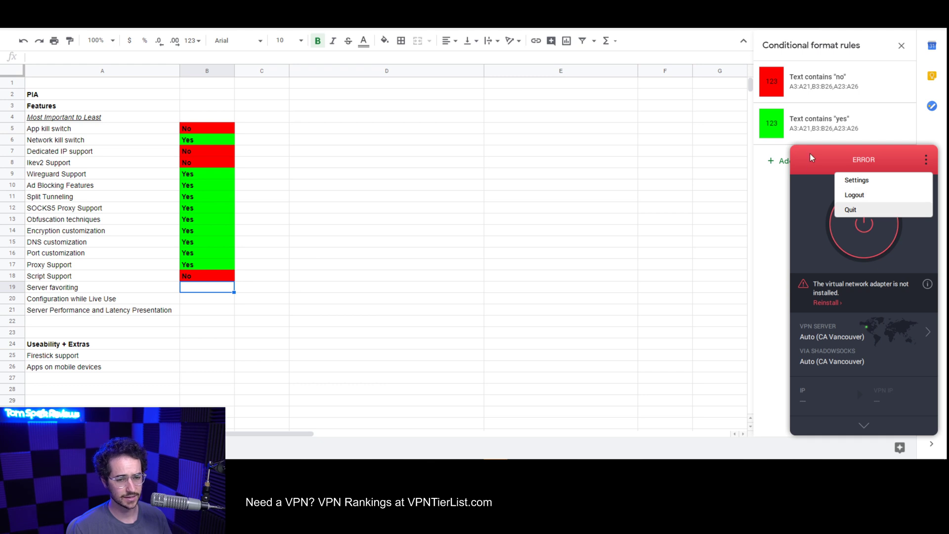
click(813, 157)
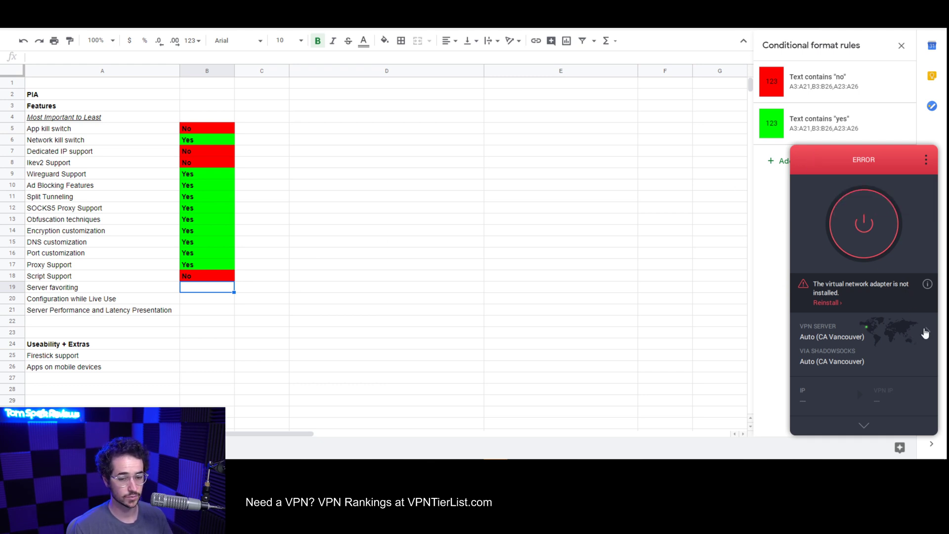
click(924, 332)
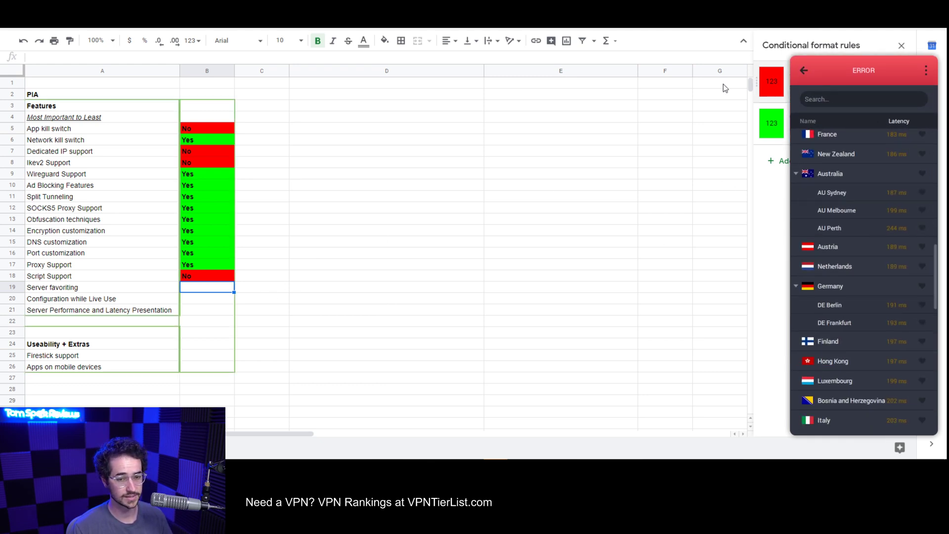
Record Server favoriting as Yes in cell B19.
click(206, 290)
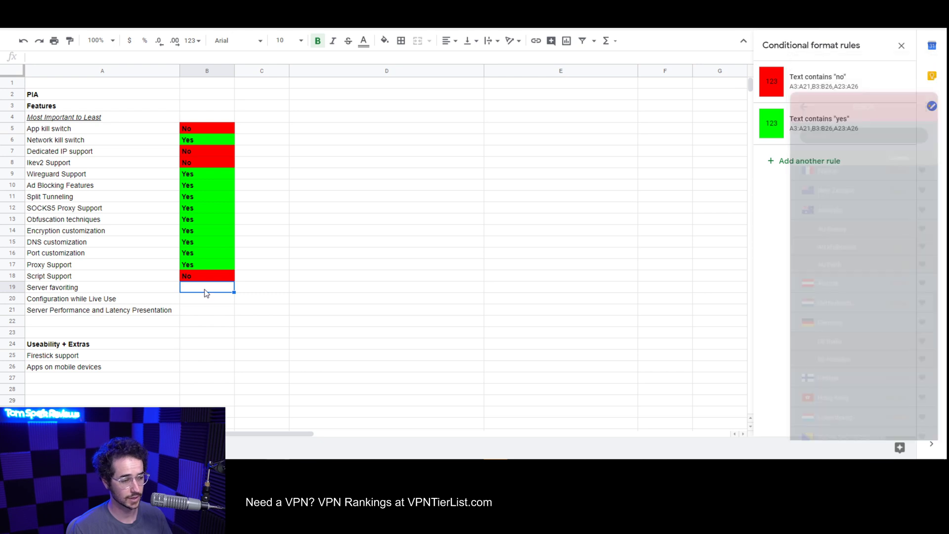
text(Yes)
key(Return)
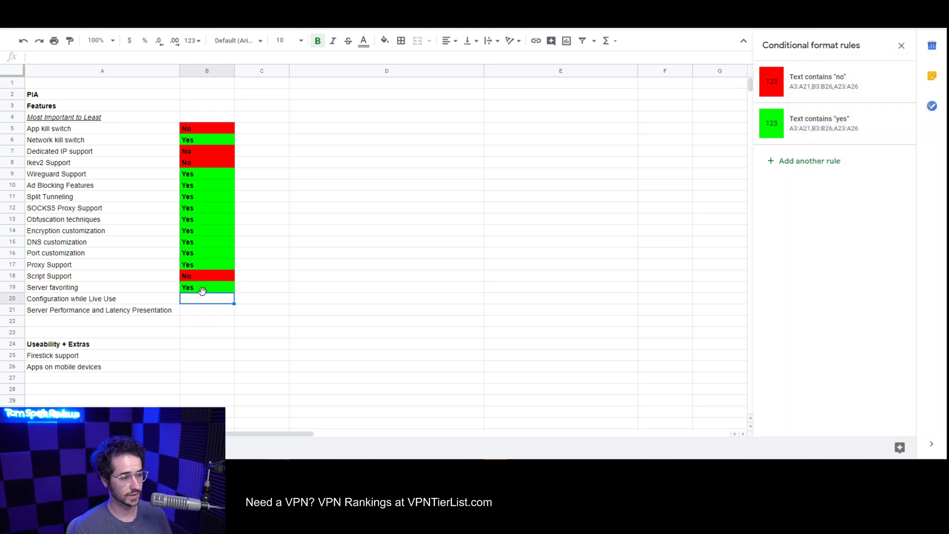
Scroll through PIA's server list latencies, ending on the main view with Auto (CA Vancouver).
click(187, 313)
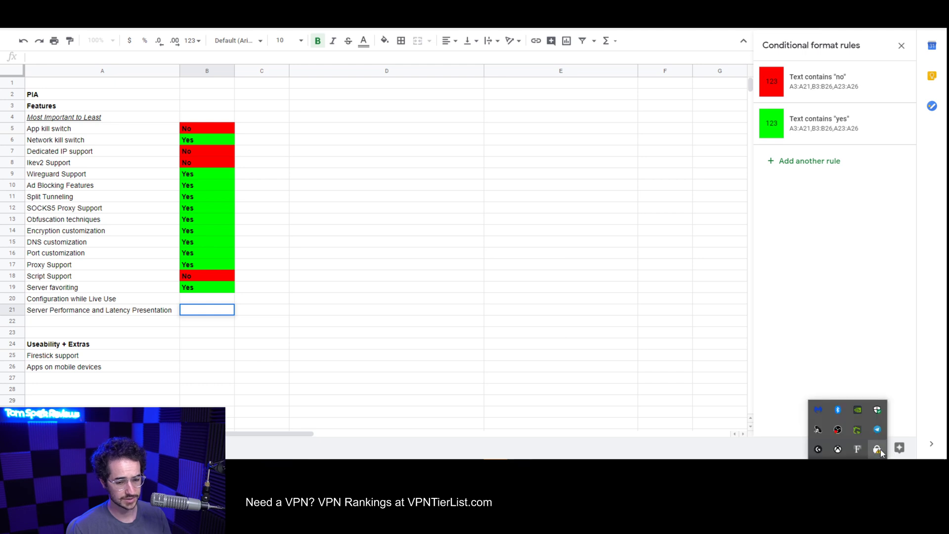
click(877, 449)
scroll(880, 300, up, 15)
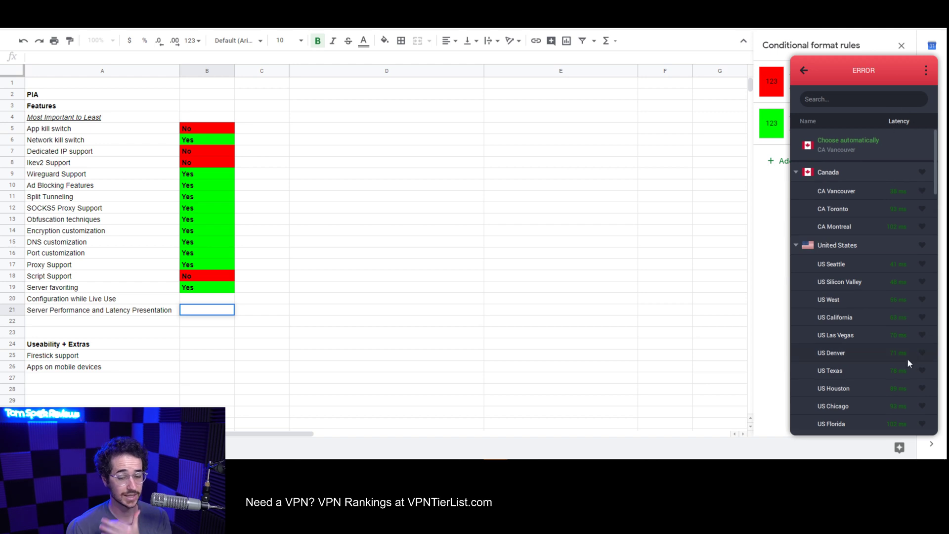
scroll(888, 321, down, 8)
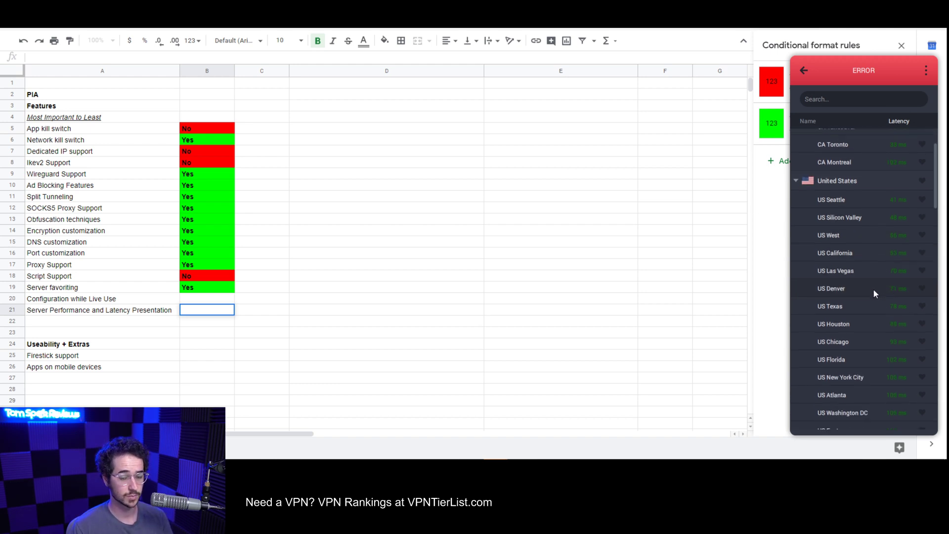
scroll(870, 275, down, 8)
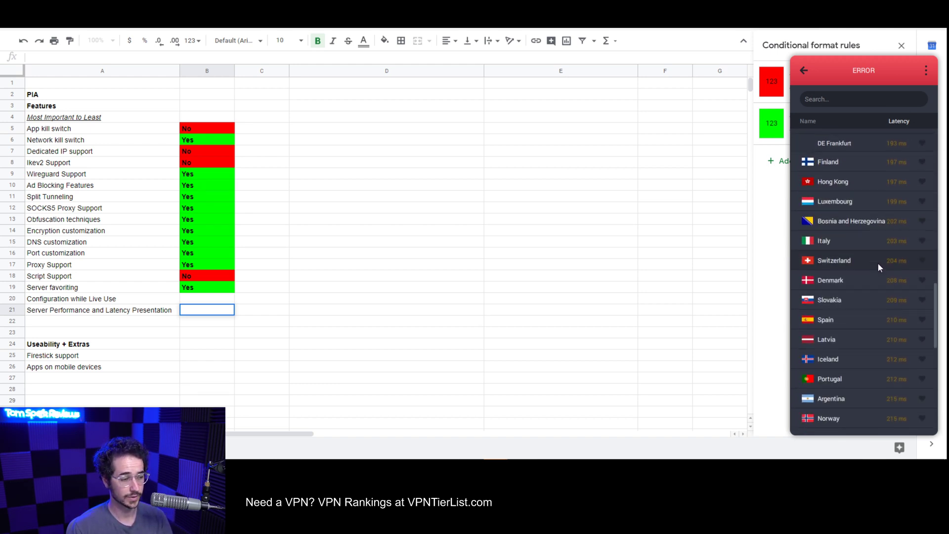
scroll(877, 263, up, 4)
scroll(880, 262, up, 12)
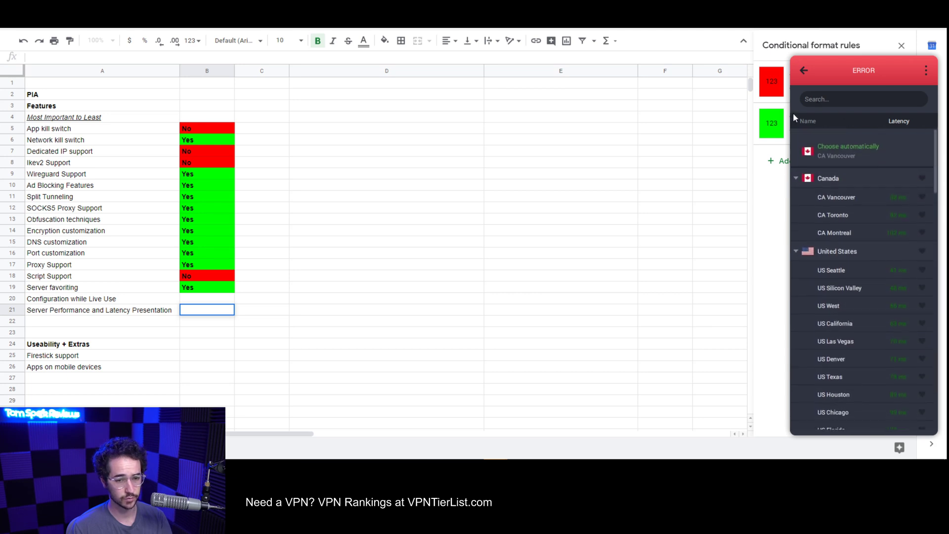
scroll(869, 279, down, 10)
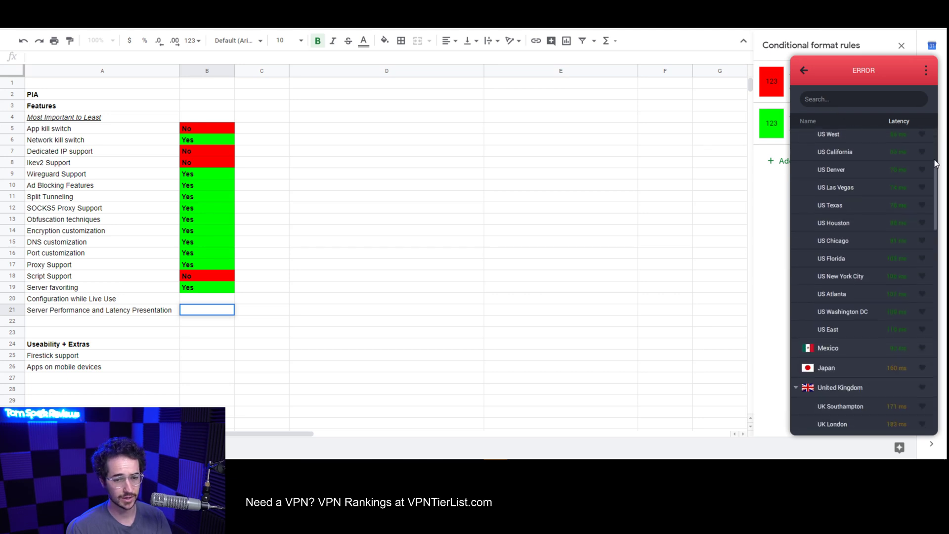
scroll(855, 302, down, 8)
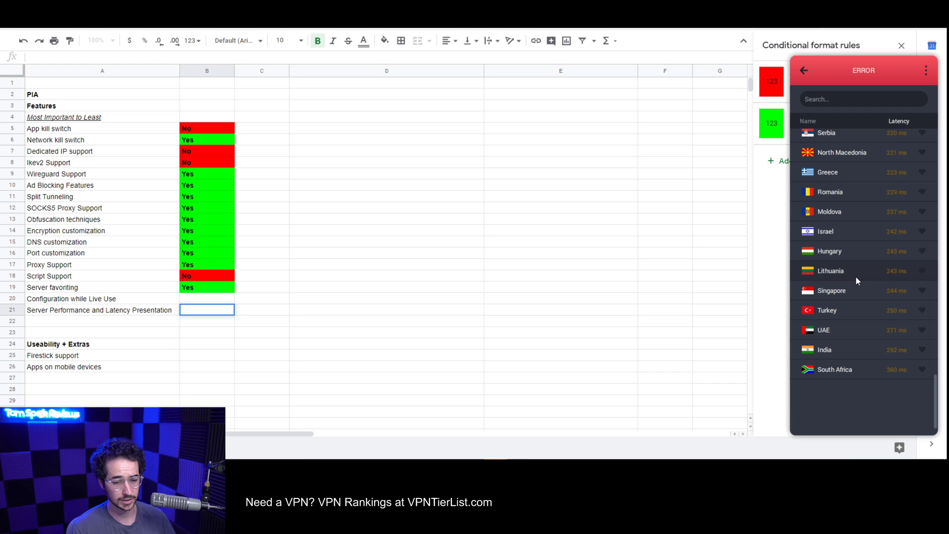
scroll(851, 198, up, 10)
click(803, 70)
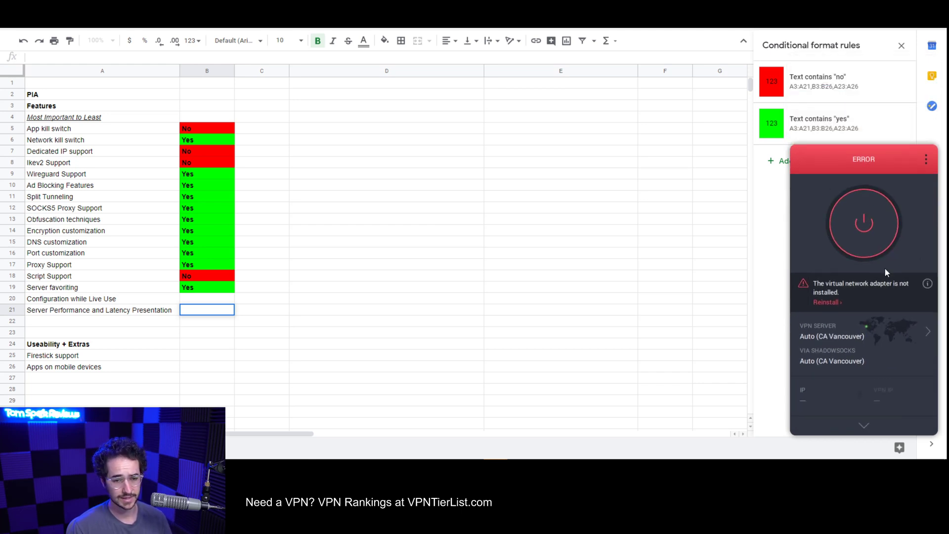
Enter 'Latency Present' in B21 for Server Performance and Latency Presentation.
click(215, 310)
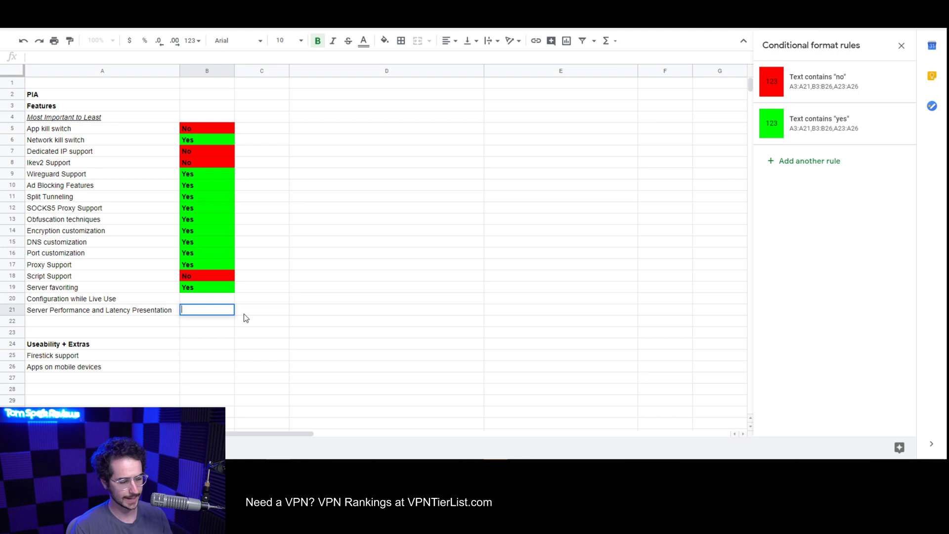
text(Late)
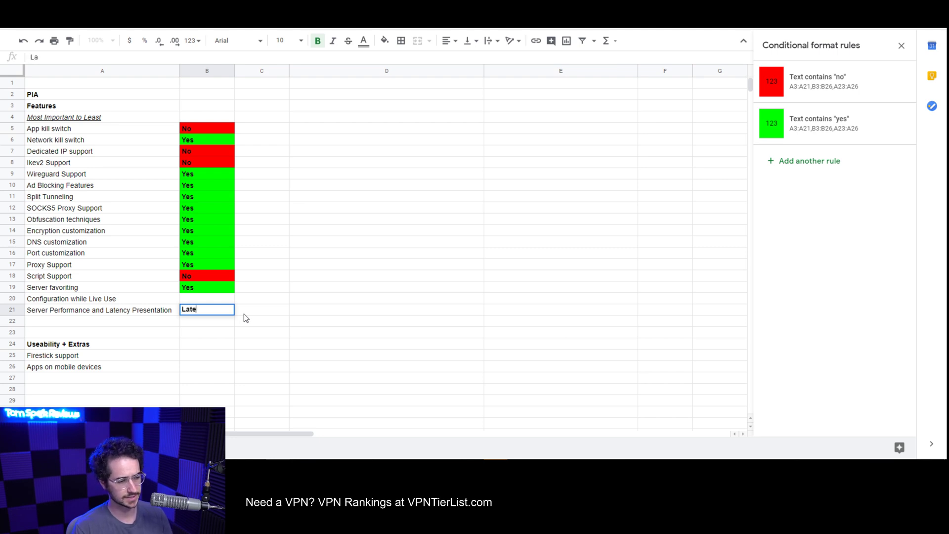
text(ncy Present)
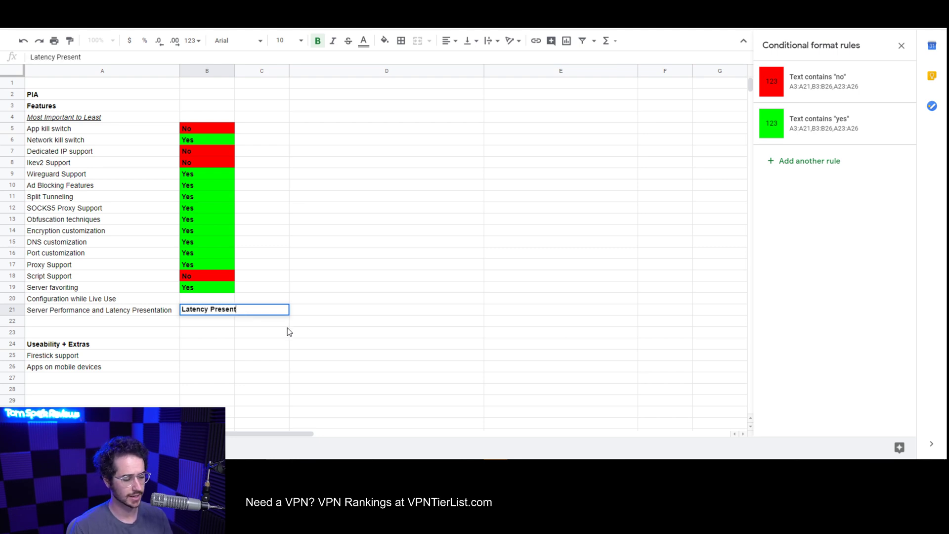
key(Return)
click(213, 315)
click(236, 340)
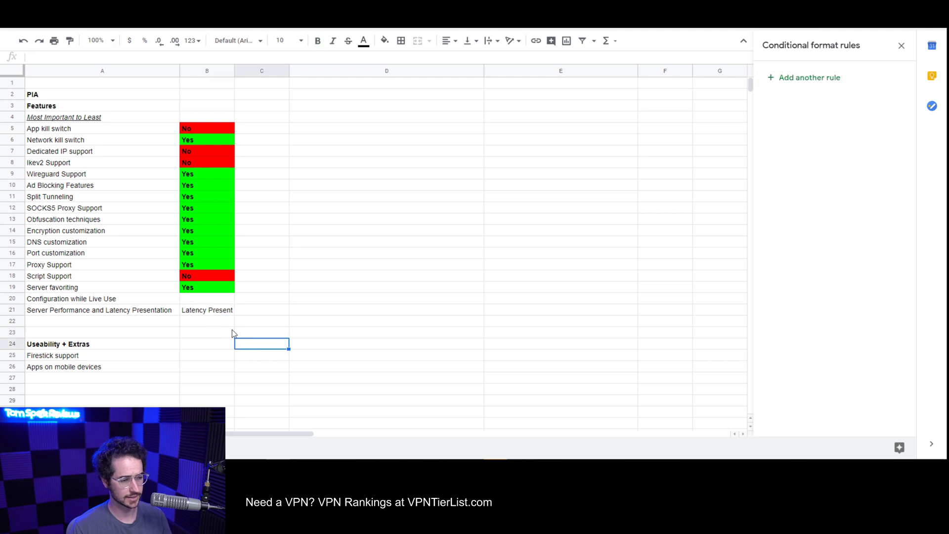
click(198, 301)
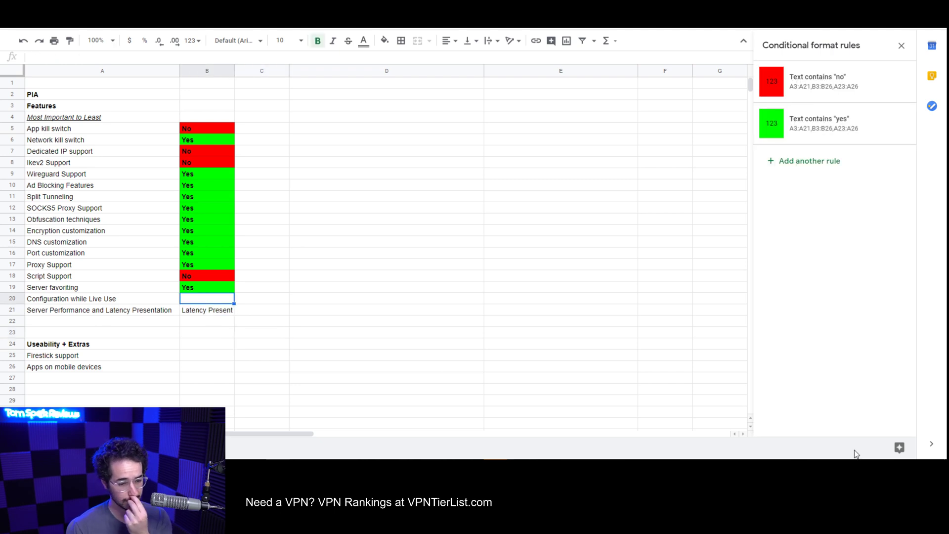
Open PIA from the tray and start a VPN connection with the power button.
click(883, 447)
click(878, 447)
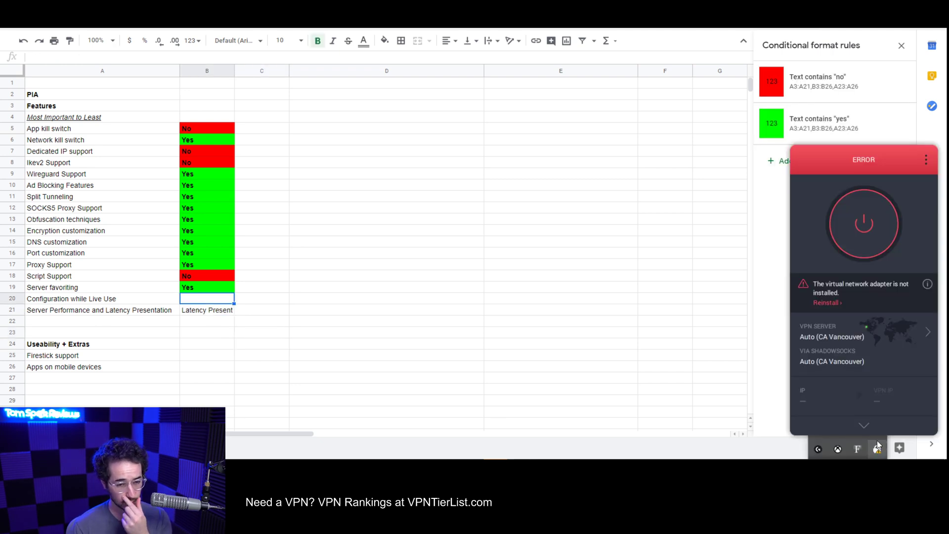
click(868, 238)
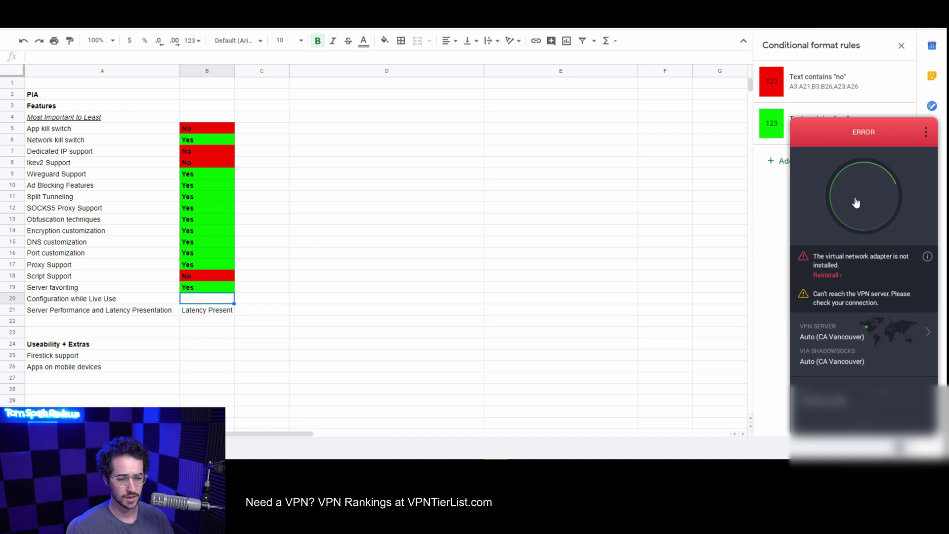
Look over PIA's settings from the three-dot menu, then close the Settings window.
click(925, 134)
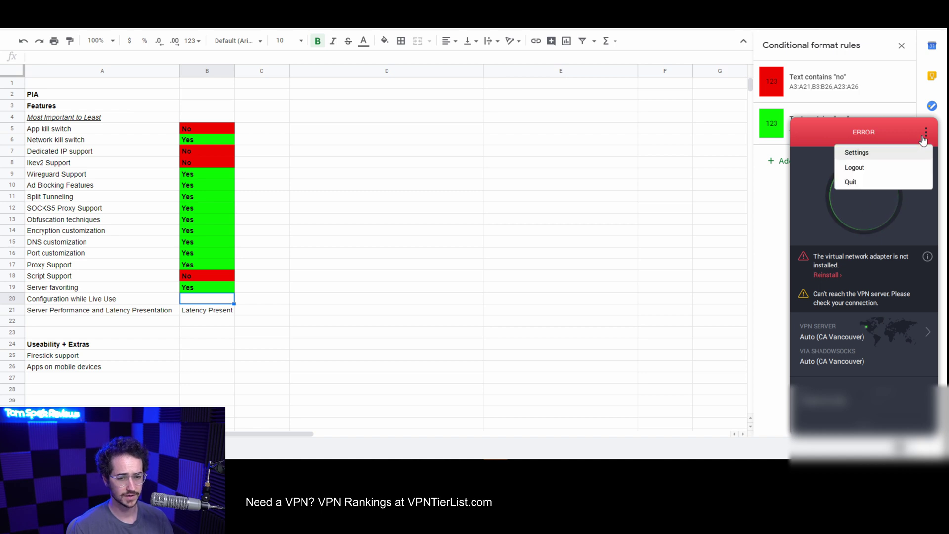
click(870, 152)
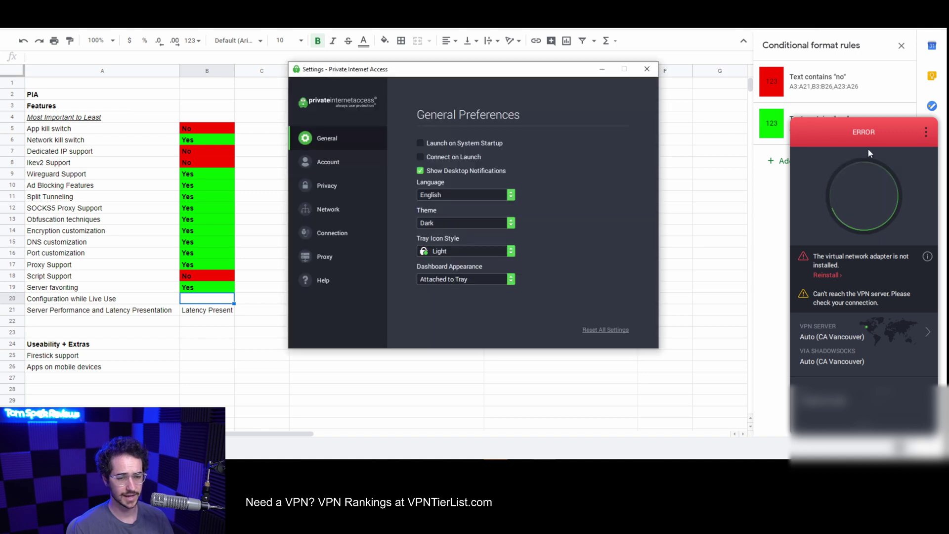
click(646, 70)
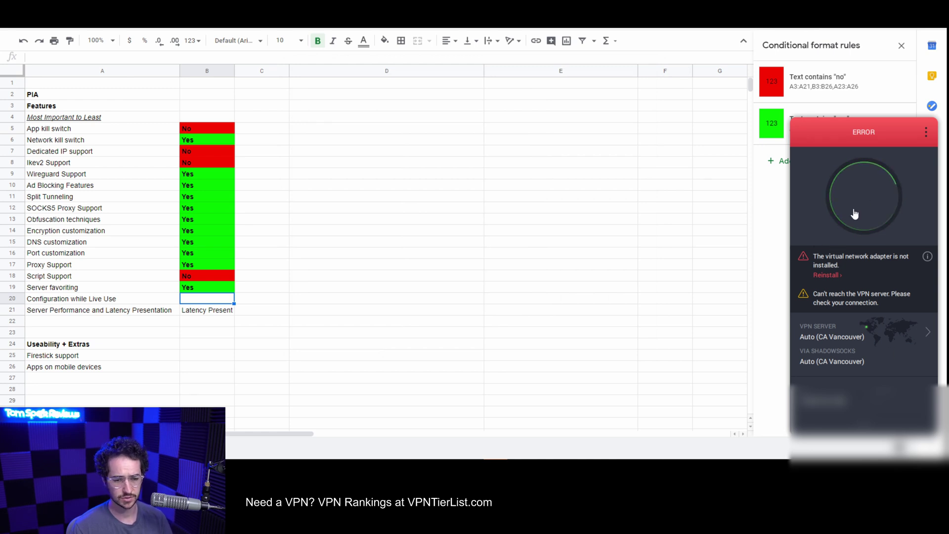
click(826, 275)
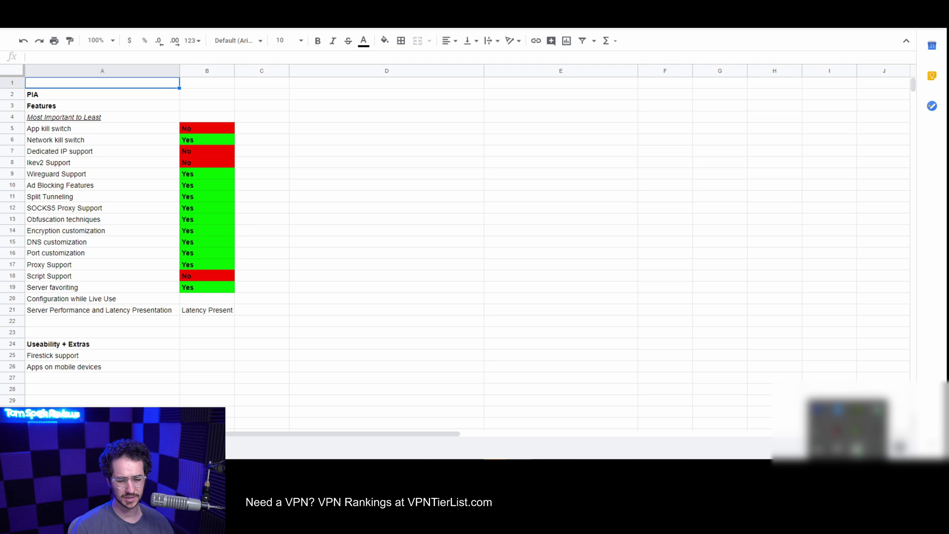
Show PIA's connection panel beside the checklist, connected to US Seattle.
click(859, 449)
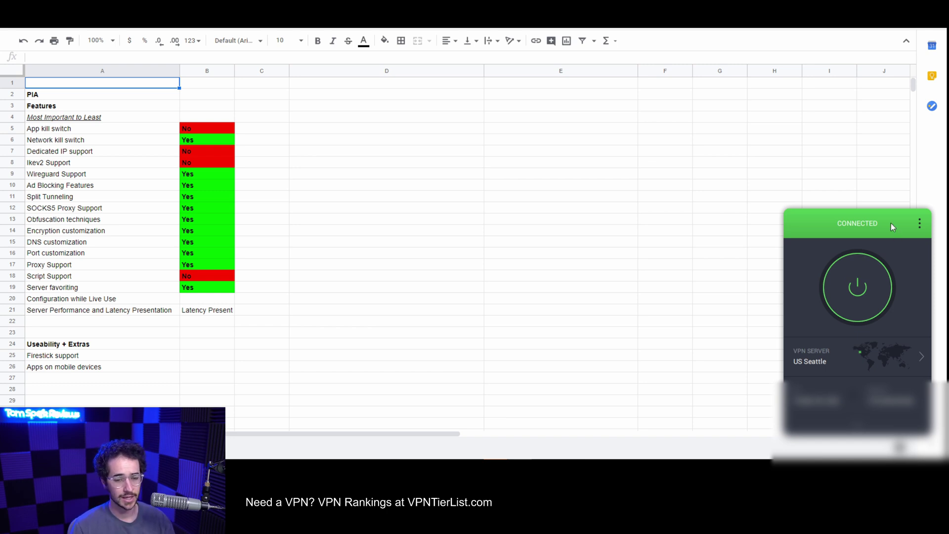
Connect the VPN to the US Silicon Valley server instead of US Seattle.
click(920, 356)
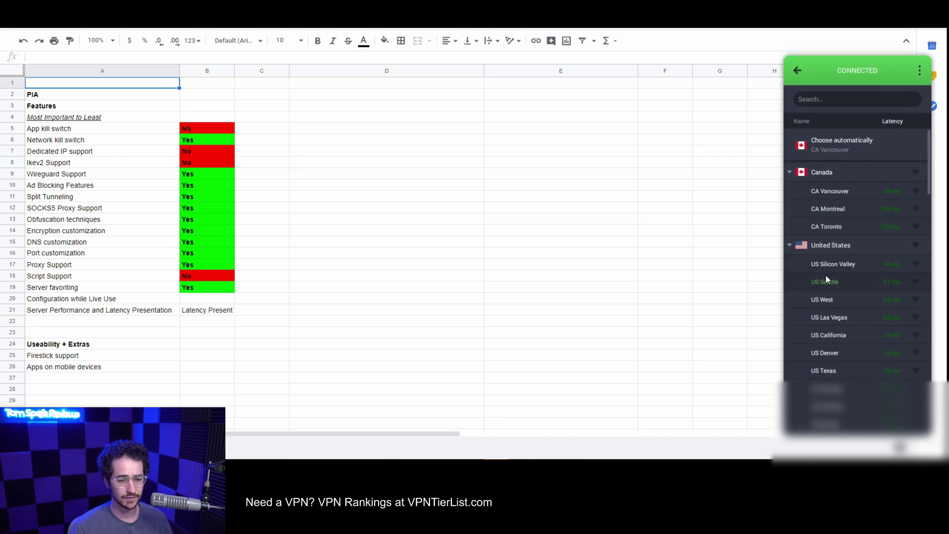
click(850, 265)
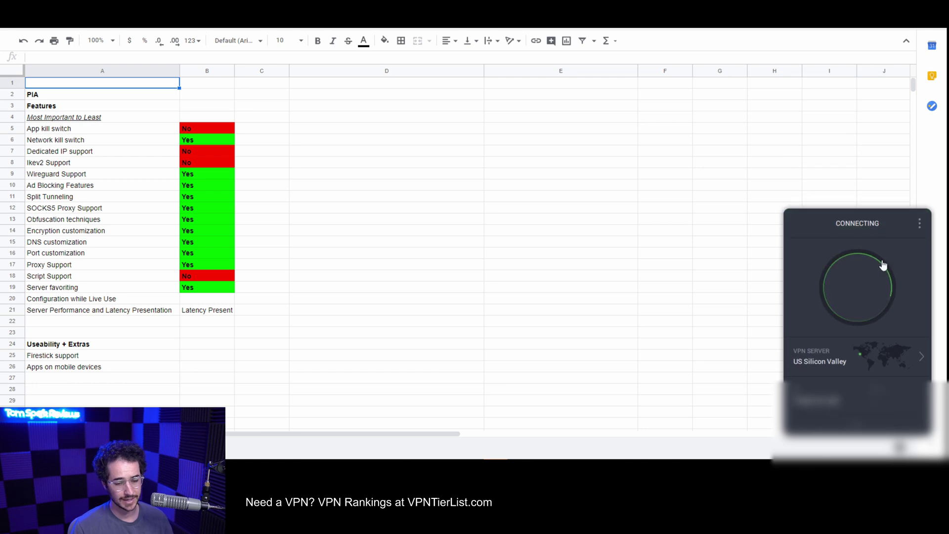